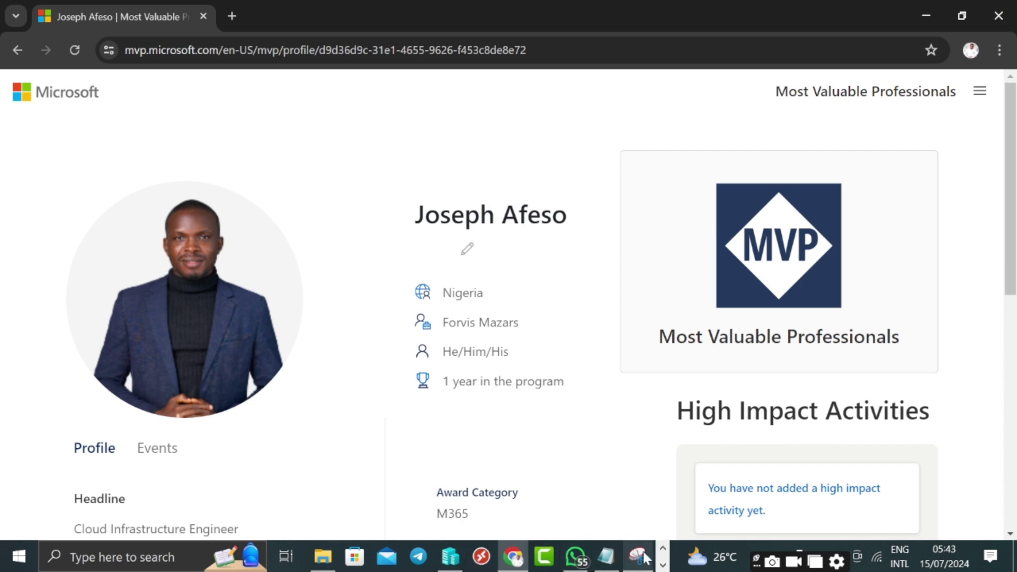
# Switch to the domain controller's remote desktop session and open Active Directory Users and Computers from Server Manager.
pyautogui.click(663, 565)
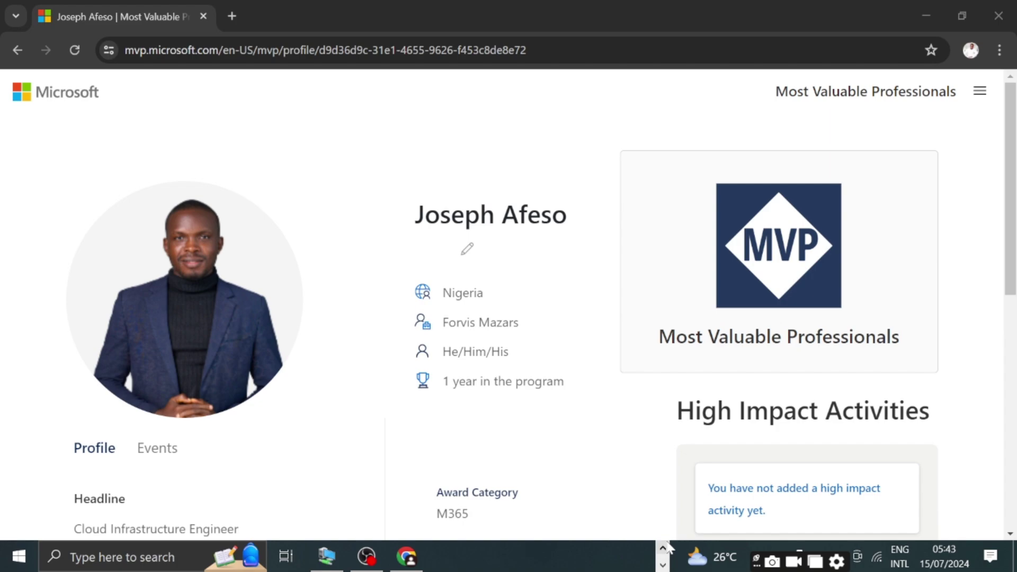
pyautogui.click(328, 560)
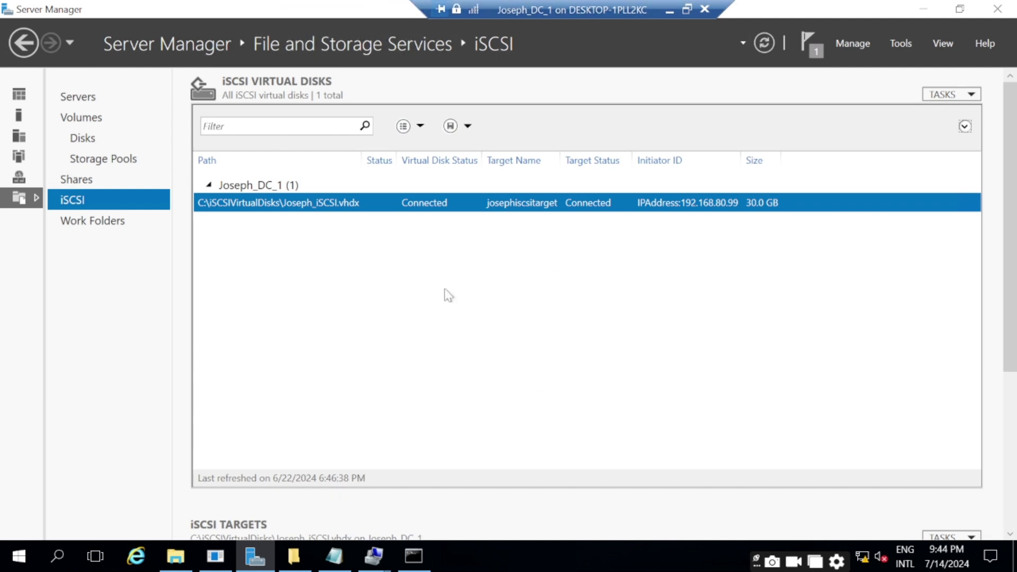
pyautogui.click(901, 43)
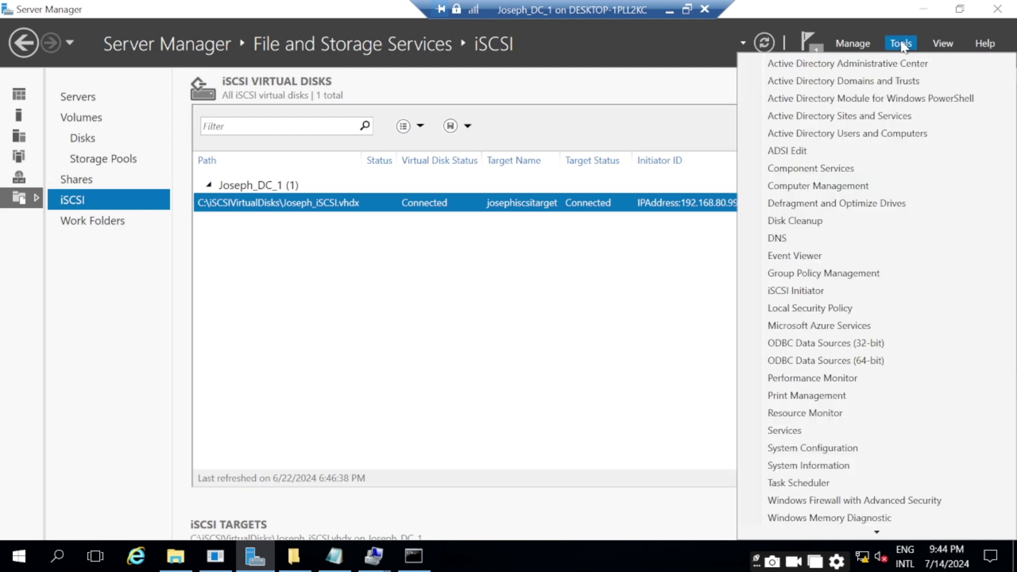
pyautogui.click(862, 139)
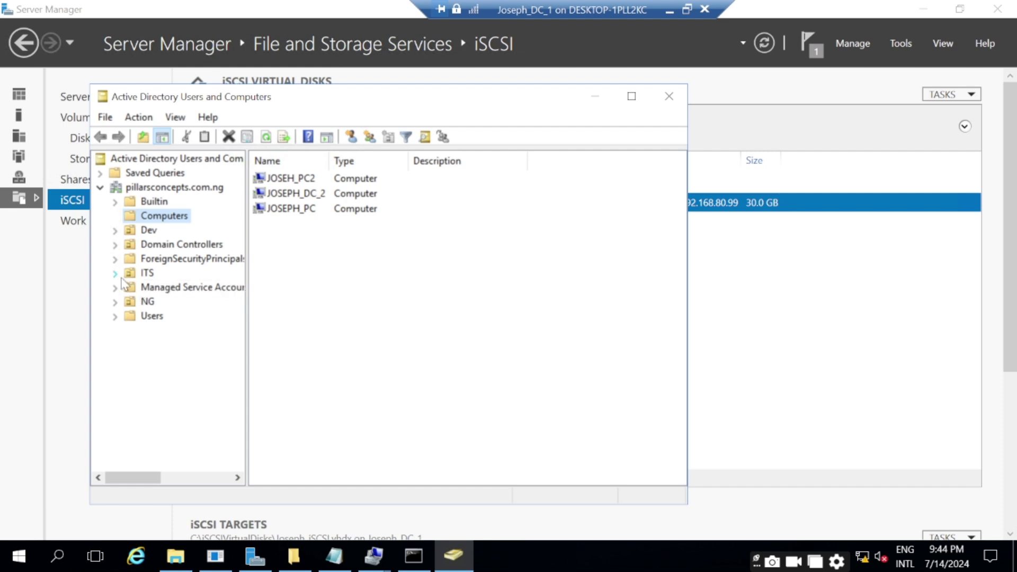
# Show the contents of the ITS organizational unit and widen the Name column to fit the full names.
pyautogui.click(142, 274)
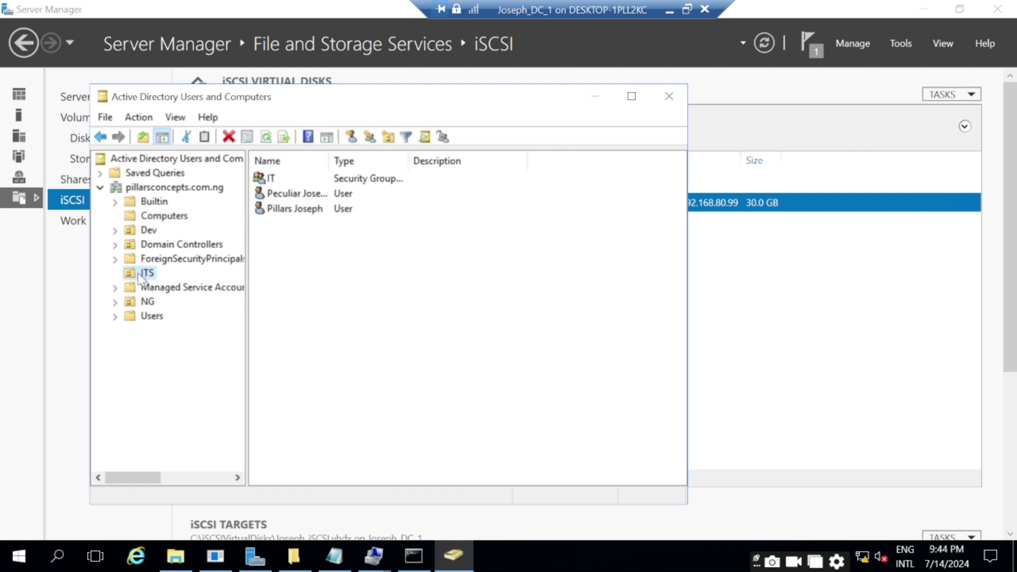
pyautogui.click(320, 159)
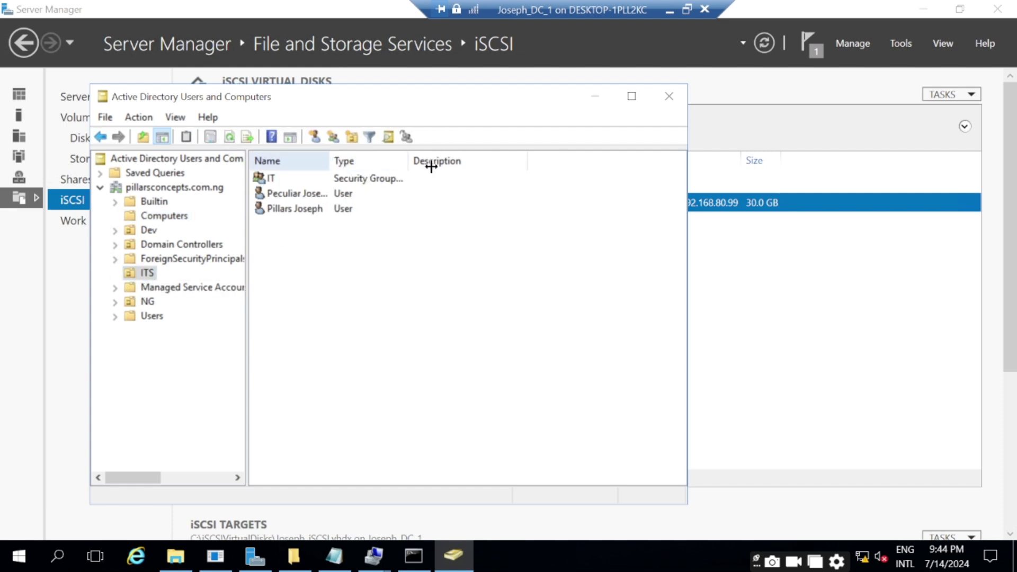
pyautogui.moveTo(432, 167); pyautogui.dragTo(436, 167)
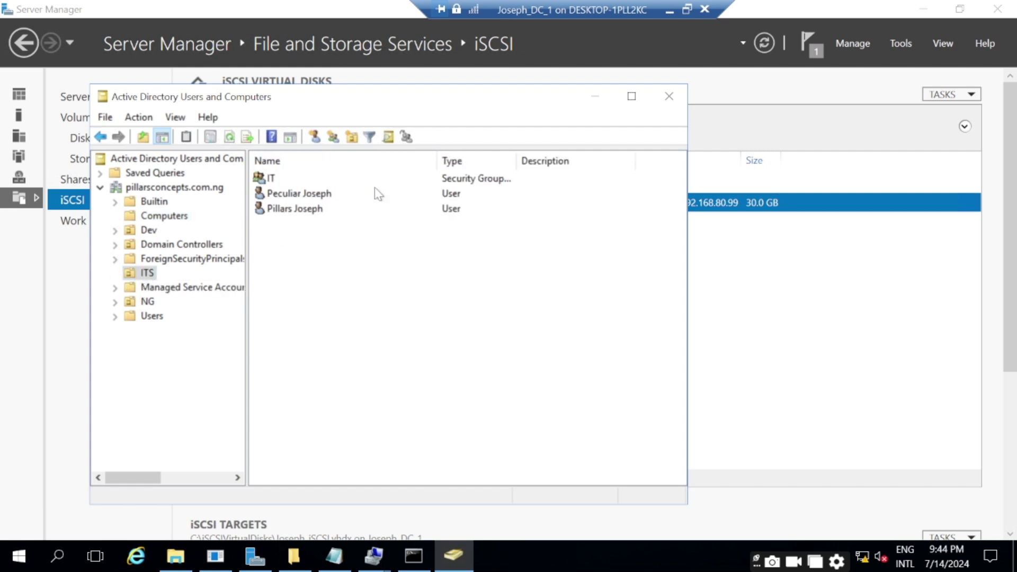
# Reset the password of the last user in ITS, entering and confirming the new password without requiring a change at next logon.
pyautogui.click(290, 210)
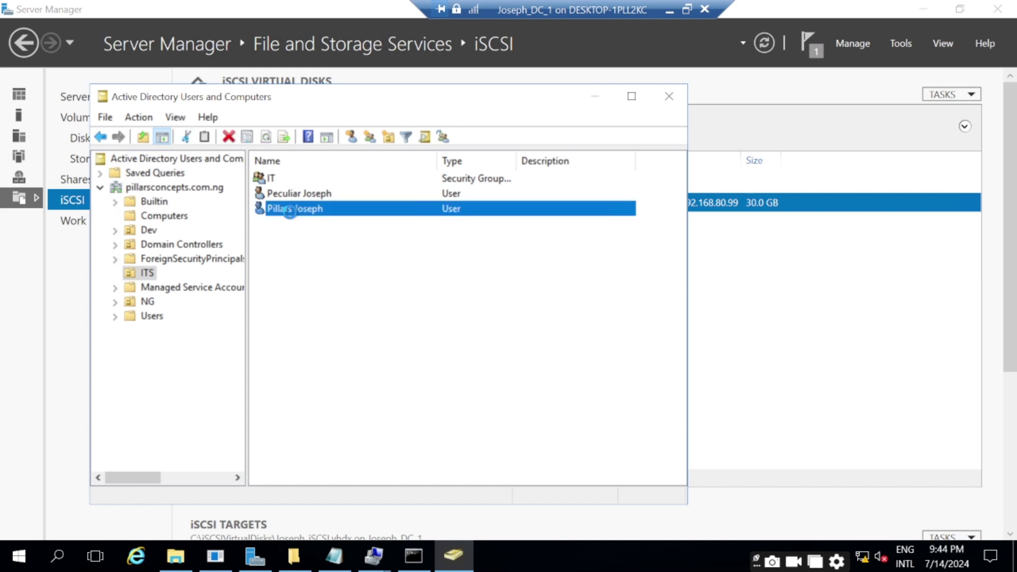
pyautogui.rightClick(290, 209)
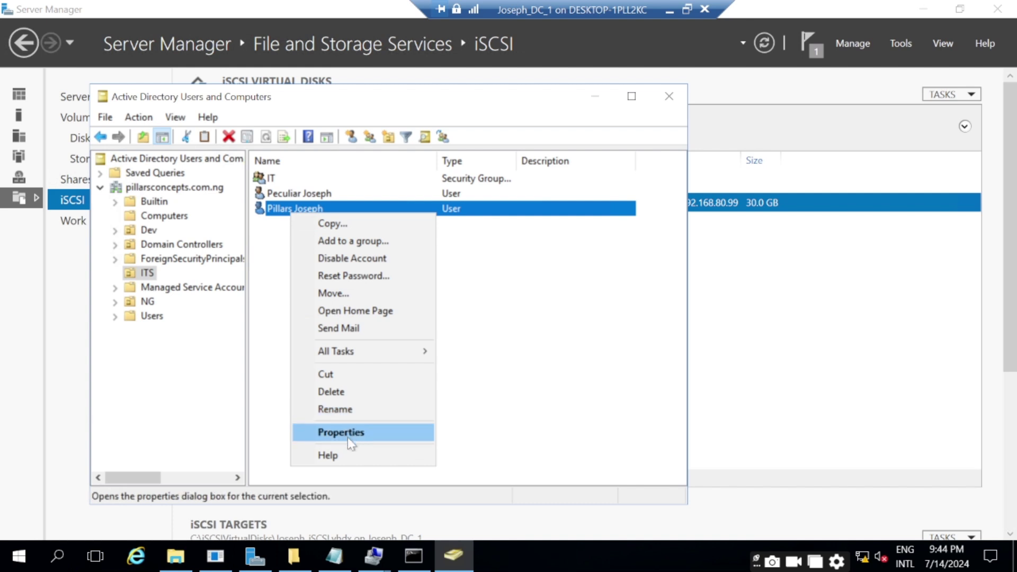
pyautogui.click(354, 280)
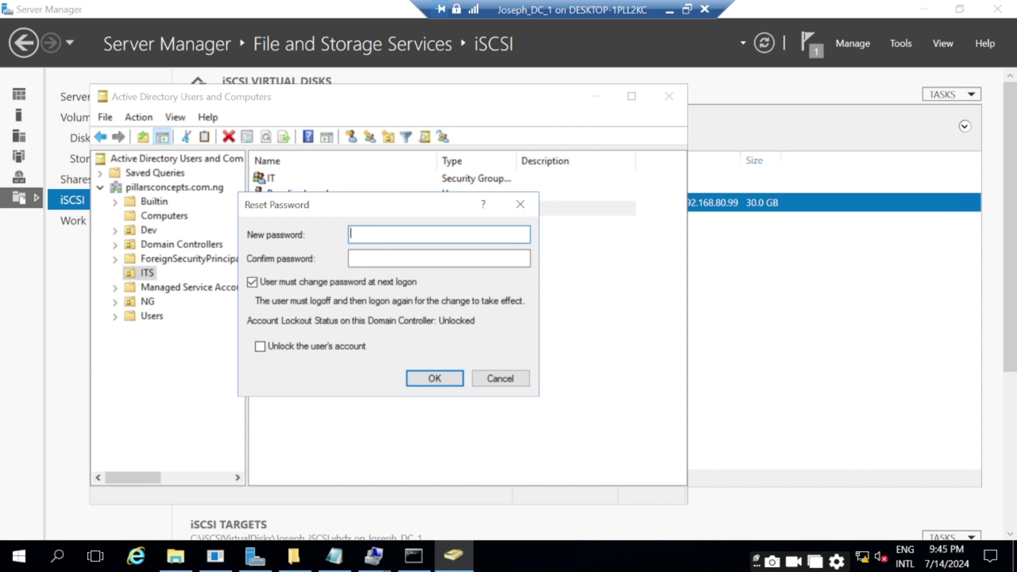
pyautogui.write('•••••••••••••')
pyautogui.click(440, 259)
pyautogui.write('••••••••••••')
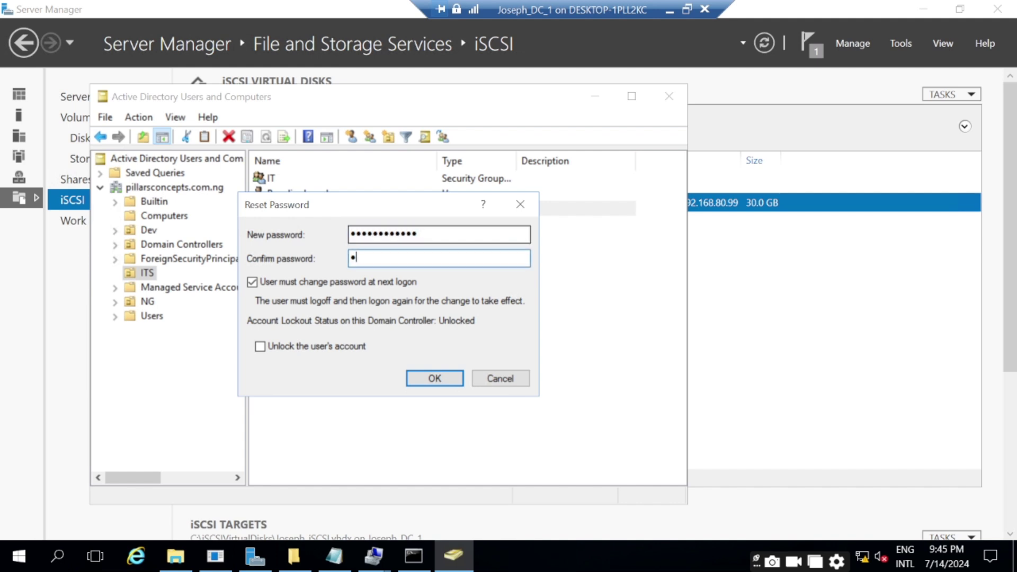
pyautogui.write('•')
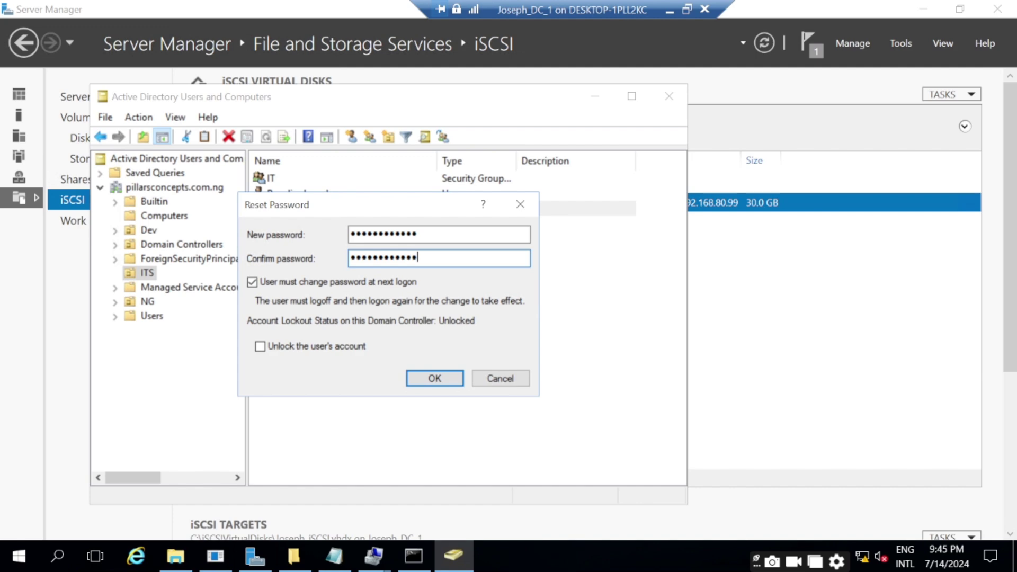
pyautogui.click(253, 282)
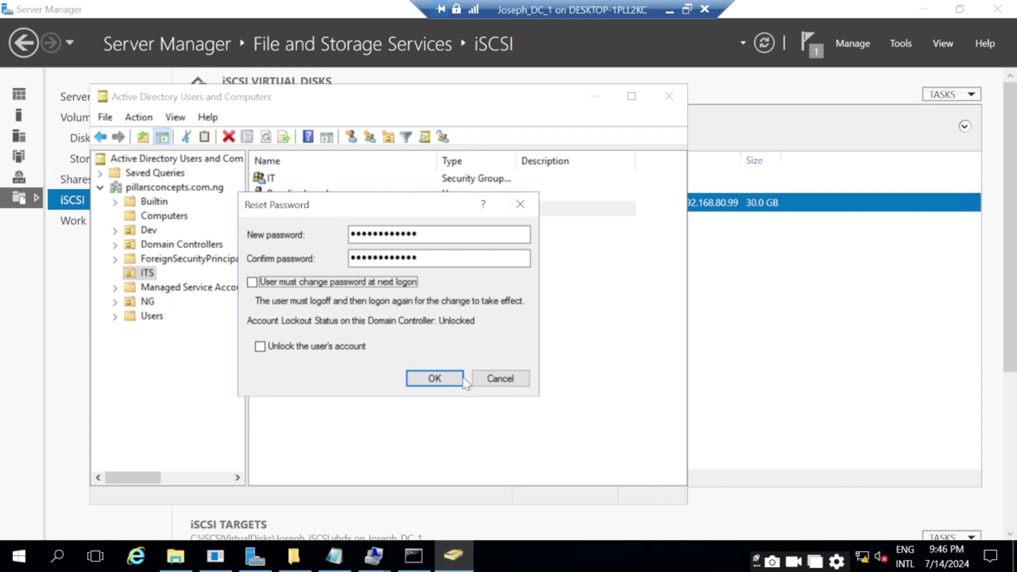
pyautogui.click(446, 381)
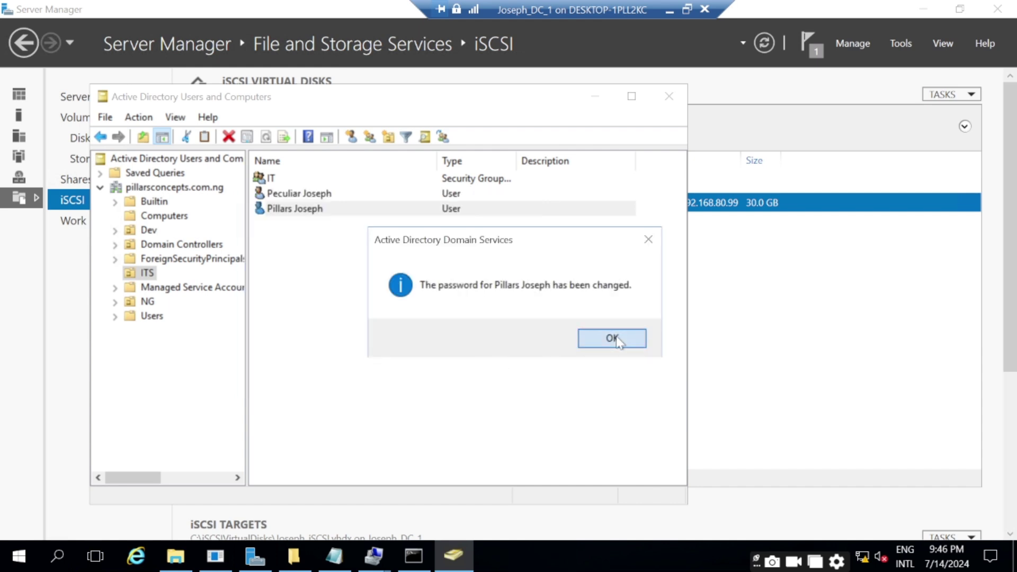
pyautogui.click(603, 339)
pyautogui.rightClick(308, 208)
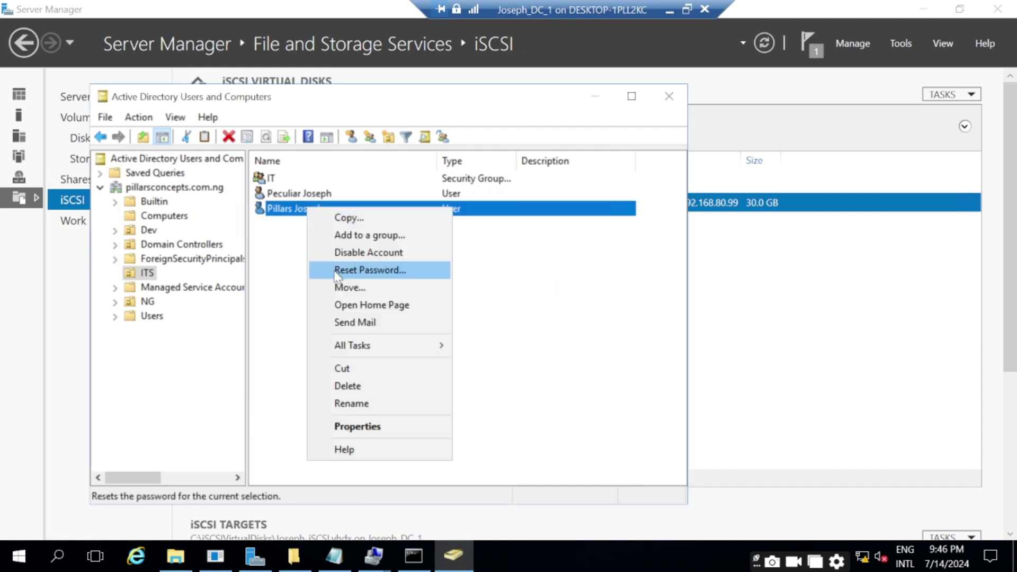
pyautogui.click(360, 271)
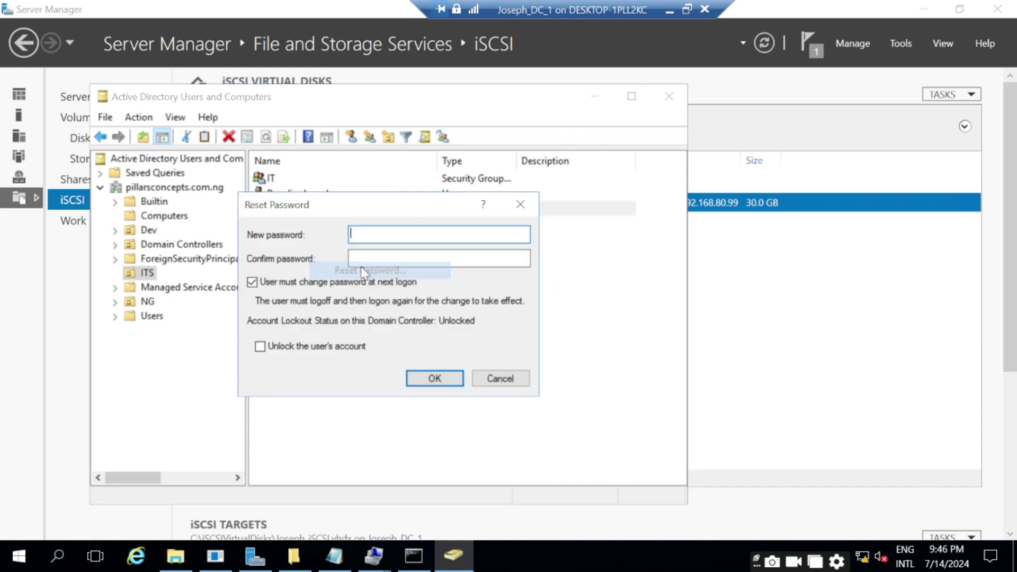
pyautogui.click(260, 347)
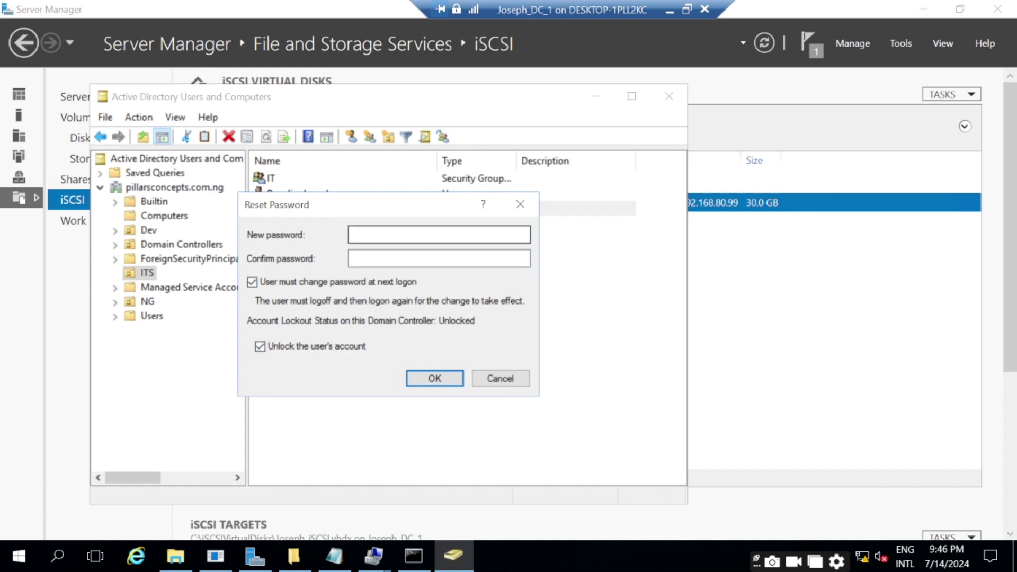
pyautogui.click(508, 377)
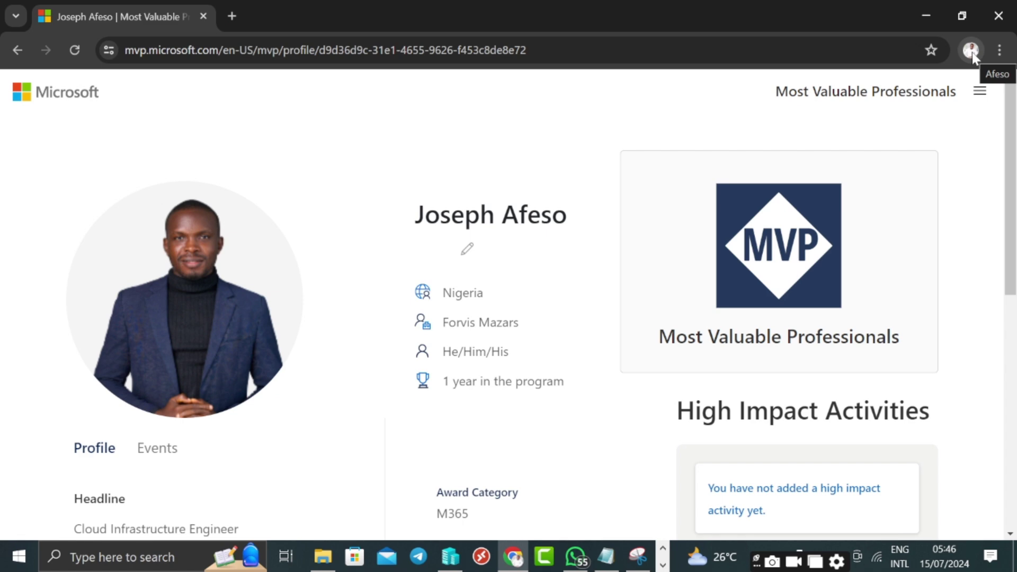
# Switch Chrome to the Contoso ABCOFCLOUD Task profile and open the Identity admin center from the Microsoft 365 admin center.
pyautogui.click(971, 51)
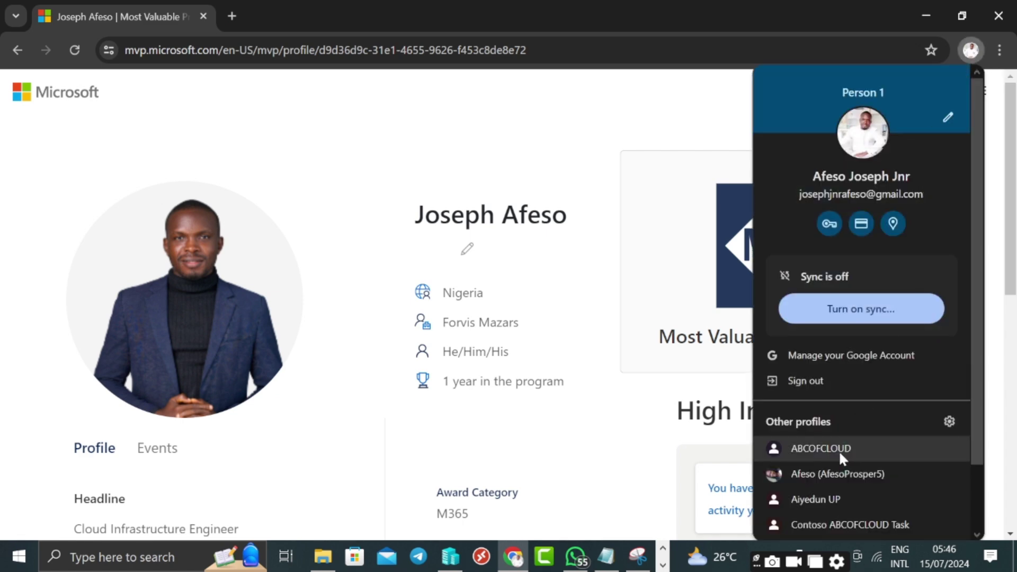
pyautogui.click(856, 524)
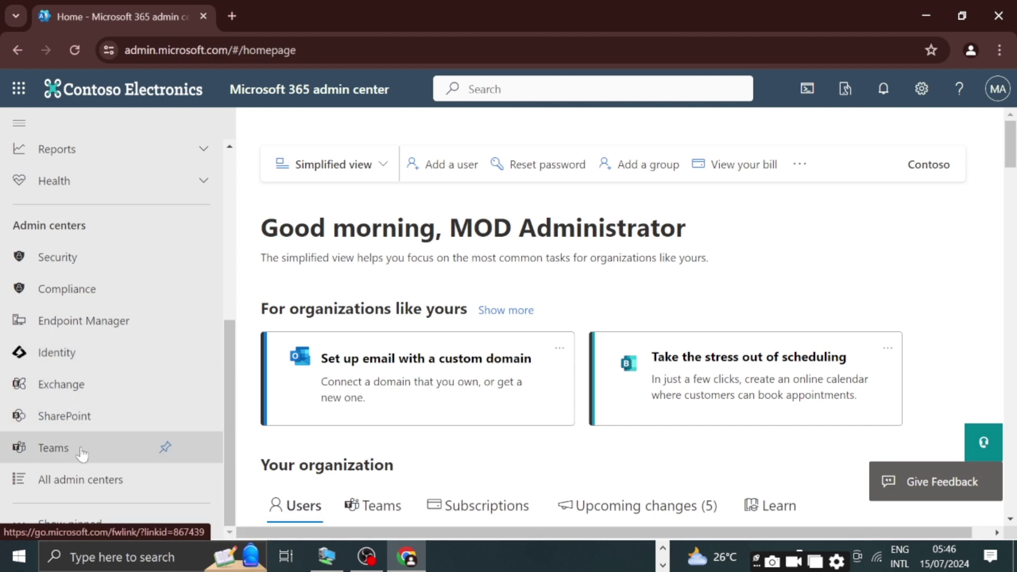
pyautogui.click(86, 352)
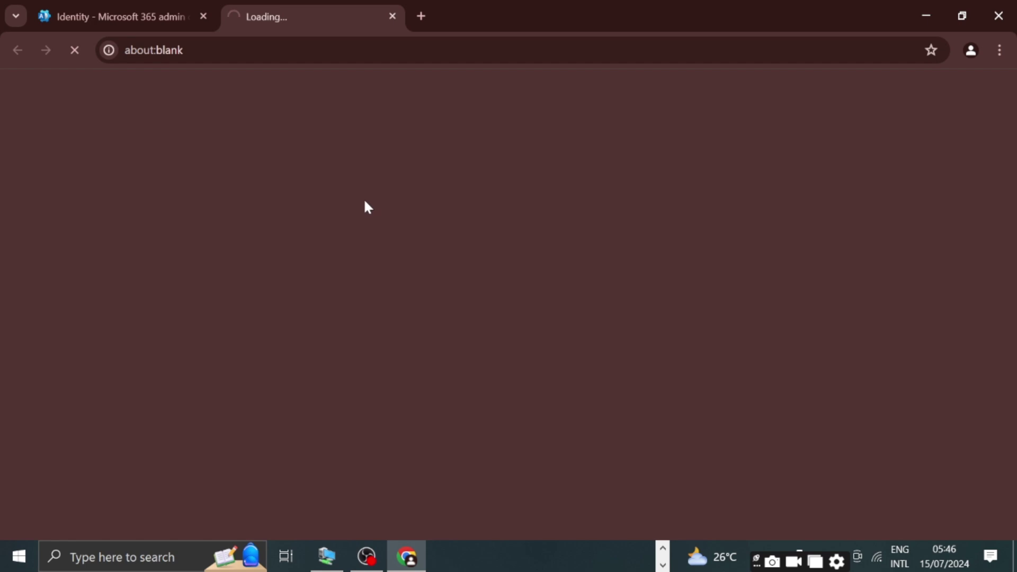
# Return to the Microsoft 365 admin center and display the list of active users.
pyautogui.click(125, 5)
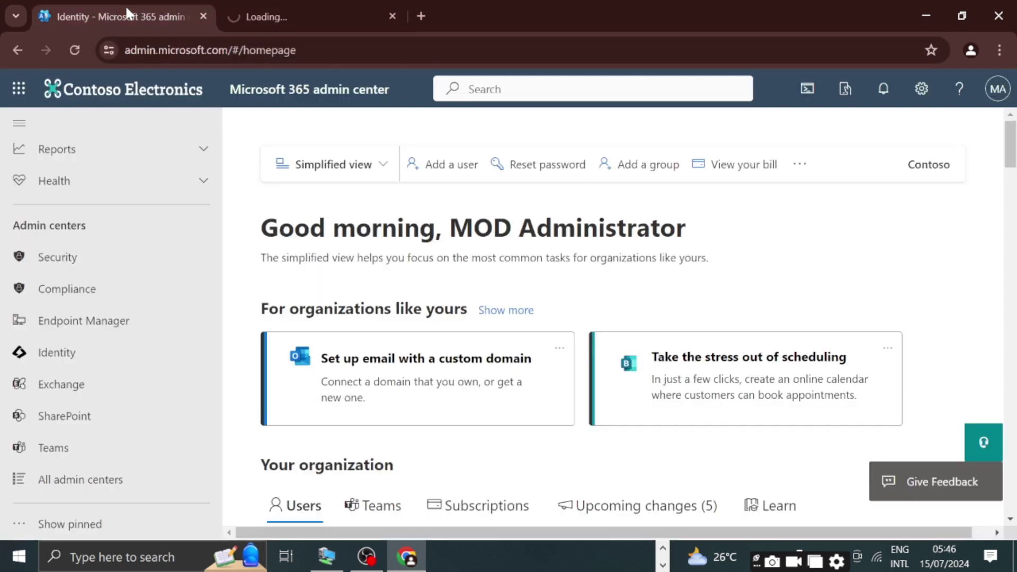
pyautogui.scroll(5, 84, 255)
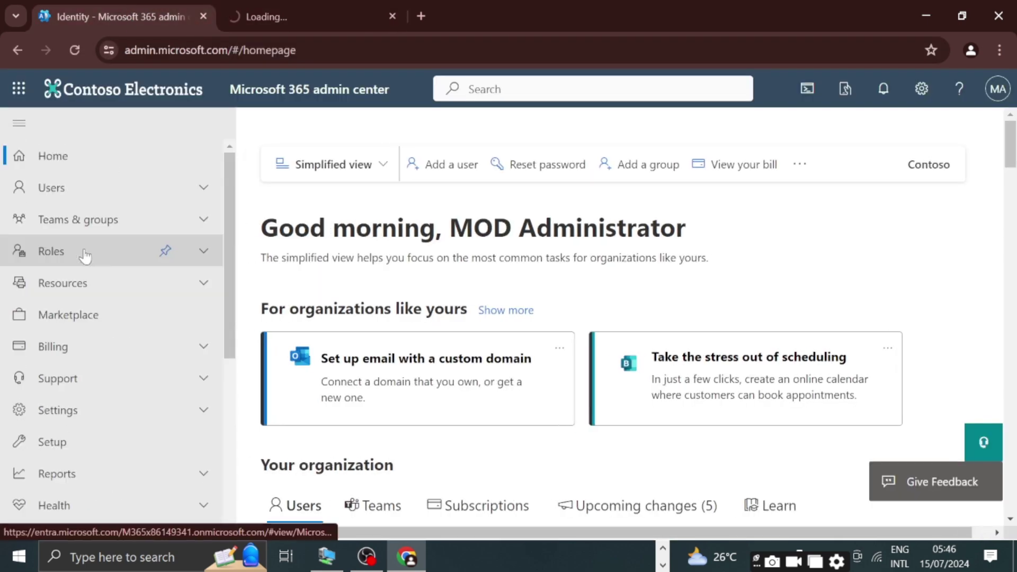
pyautogui.click(80, 189)
pyautogui.click(80, 216)
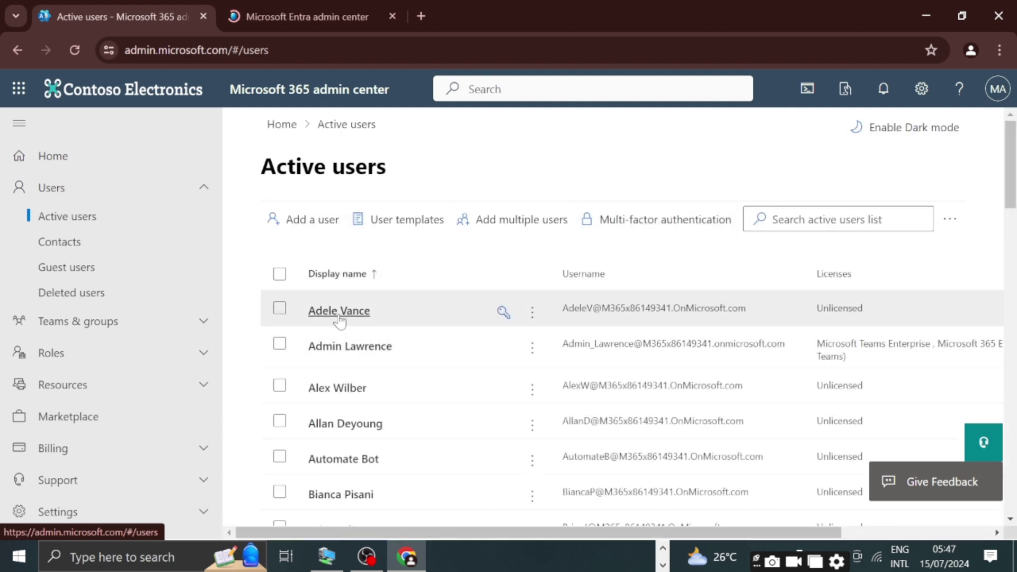
# Start a password reset for the first active user, with automatic password creation off and a custom password entered.
pyautogui.click(339, 312)
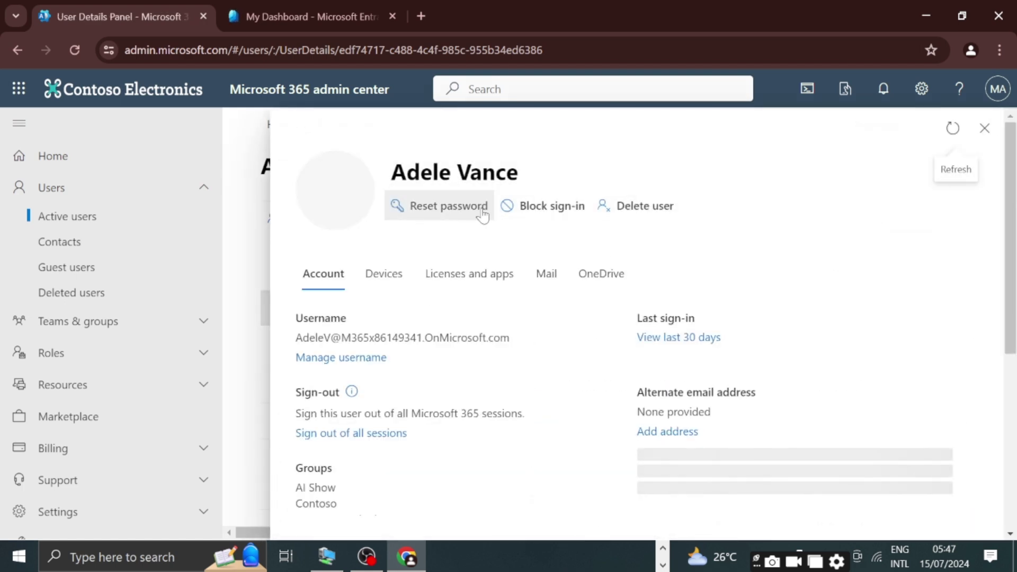
pyautogui.click(442, 212)
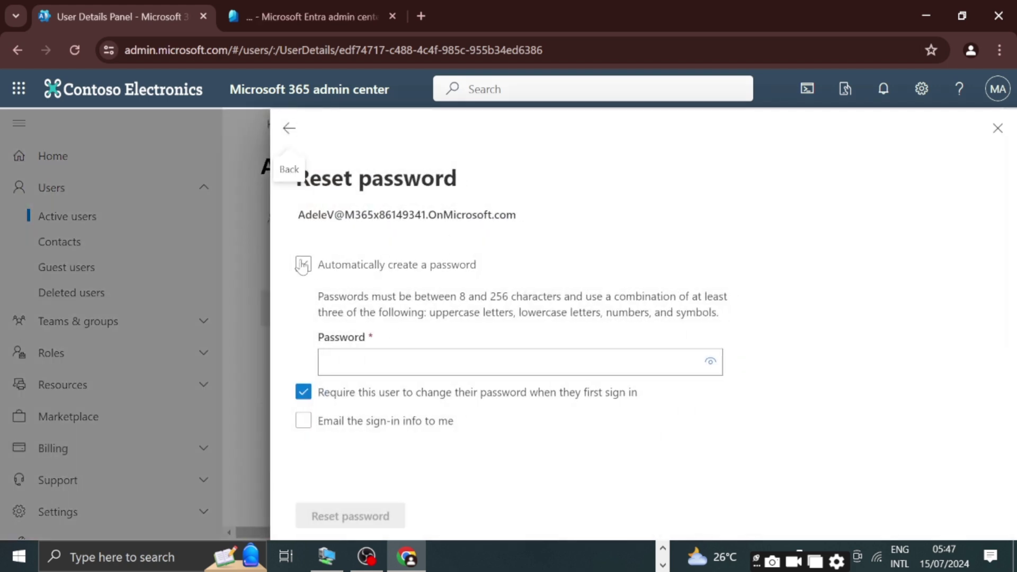
pyautogui.click(348, 270)
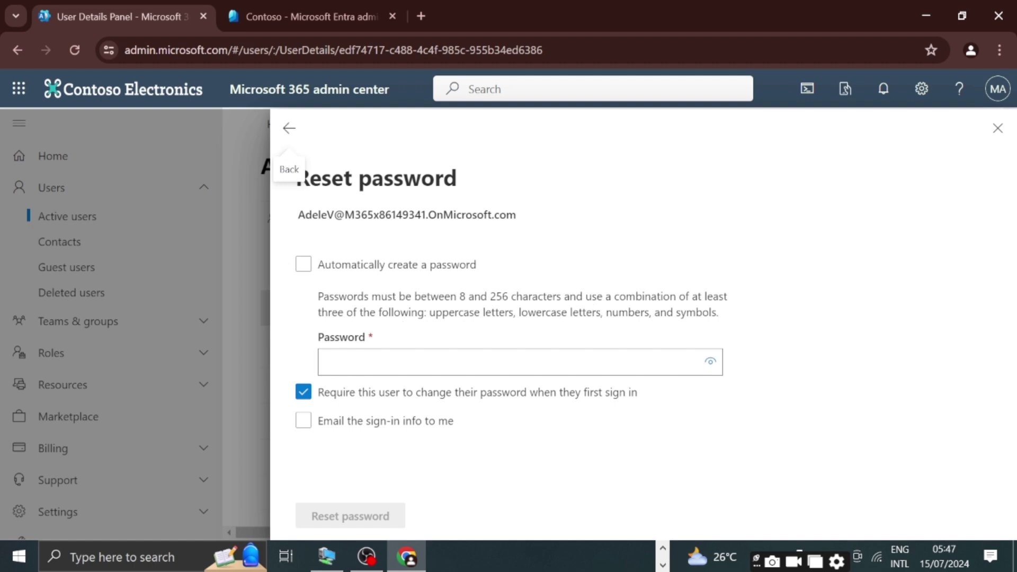
pyautogui.click(479, 352)
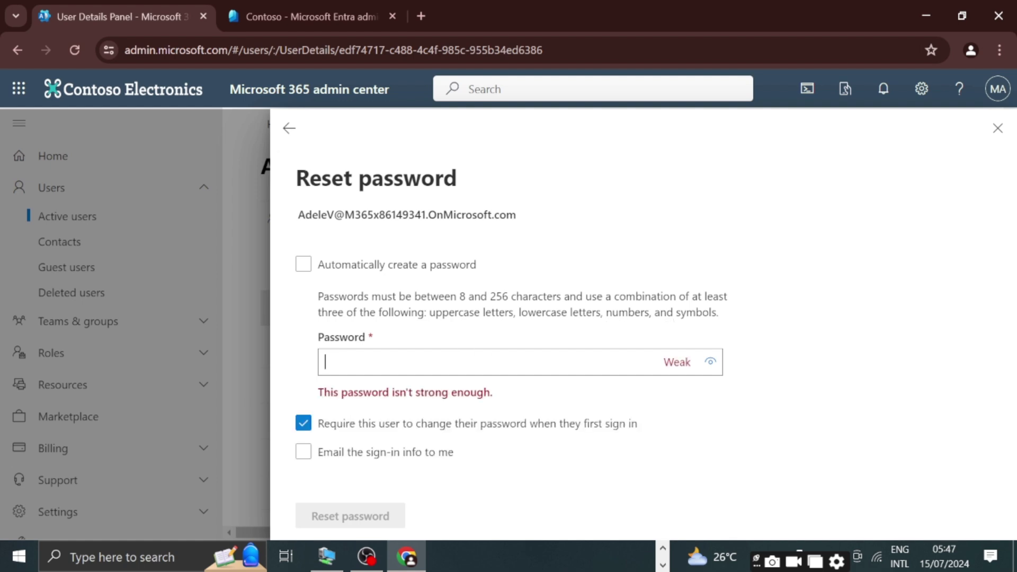
pyautogui.write('•••••••••••••••')
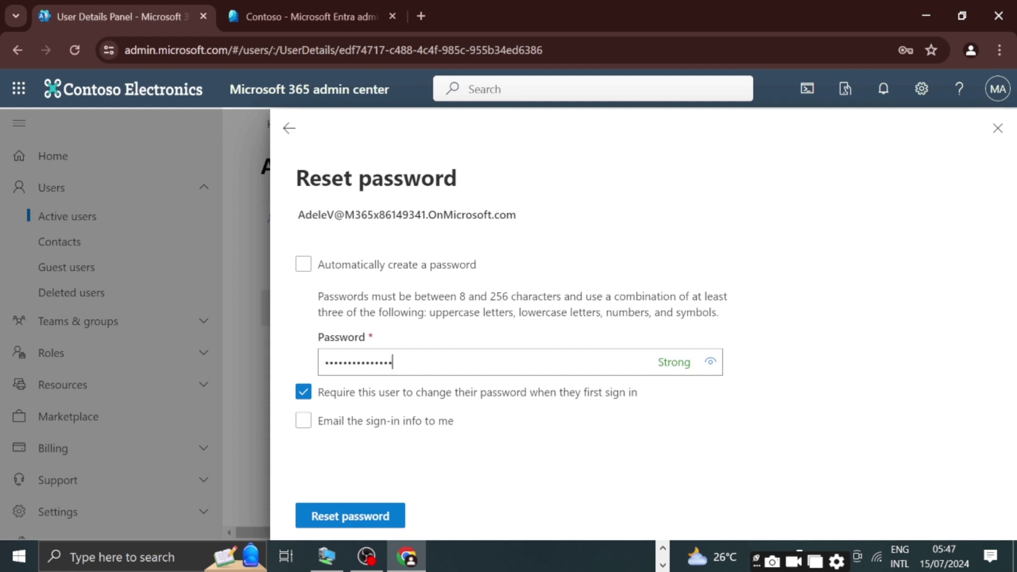
pyautogui.click(305, 269)
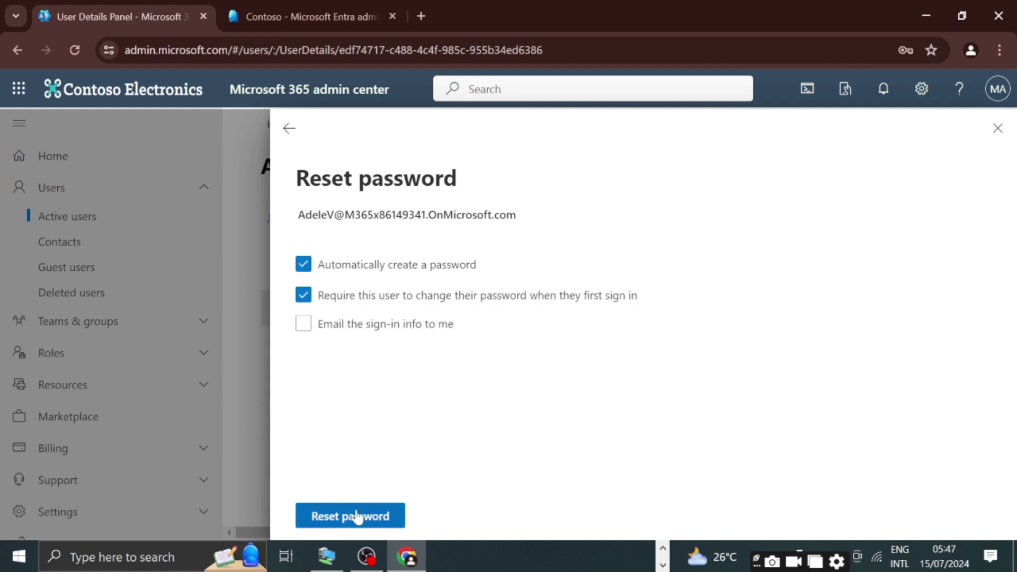
pyautogui.click(304, 265)
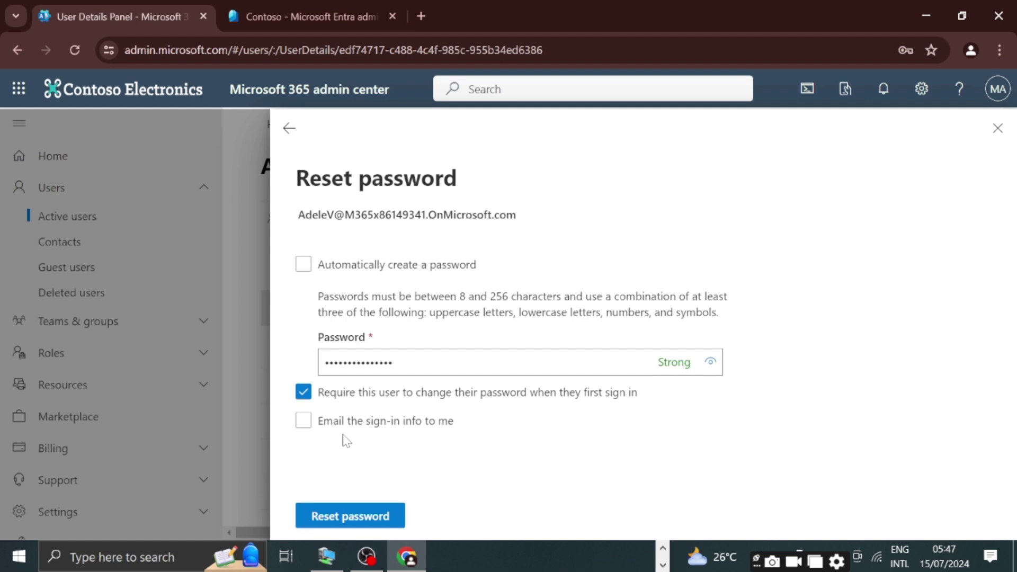
# Enable emailing the sign-in info and select the administrator's address in the recipient email field.
pyautogui.click(303, 421)
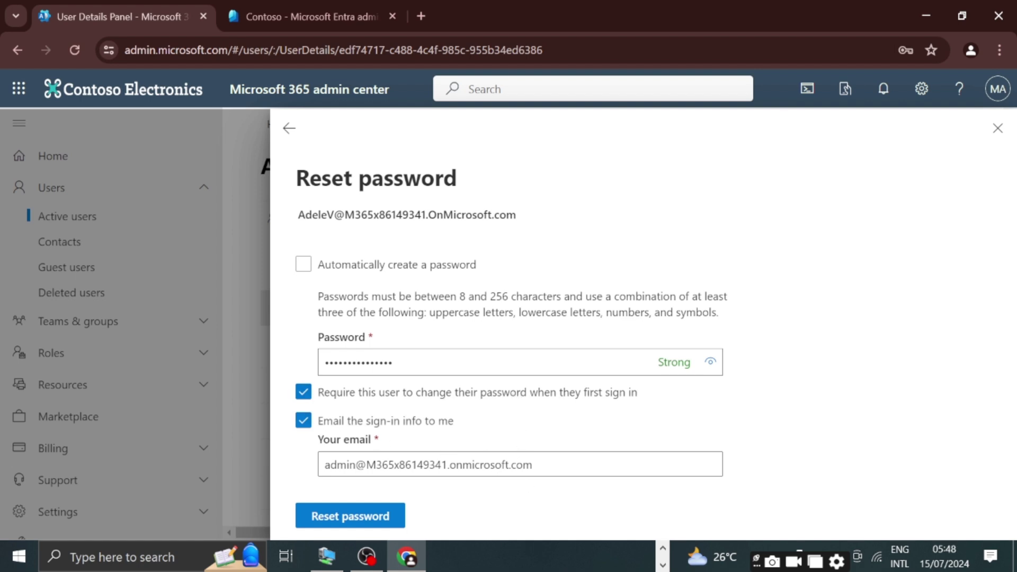
pyautogui.moveTo(533, 464); pyautogui.dragTo(324, 465)
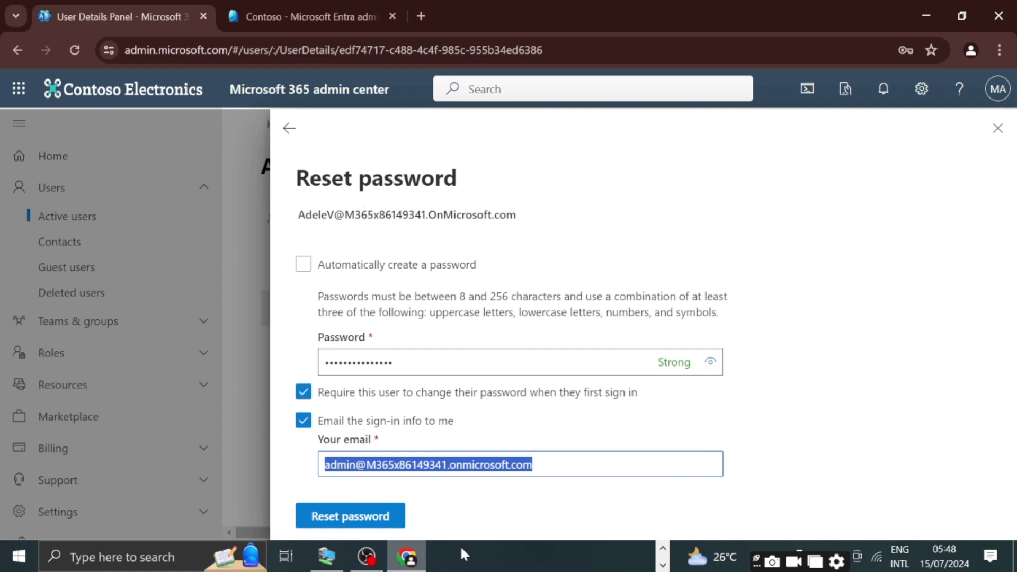
pyautogui.click(534, 465)
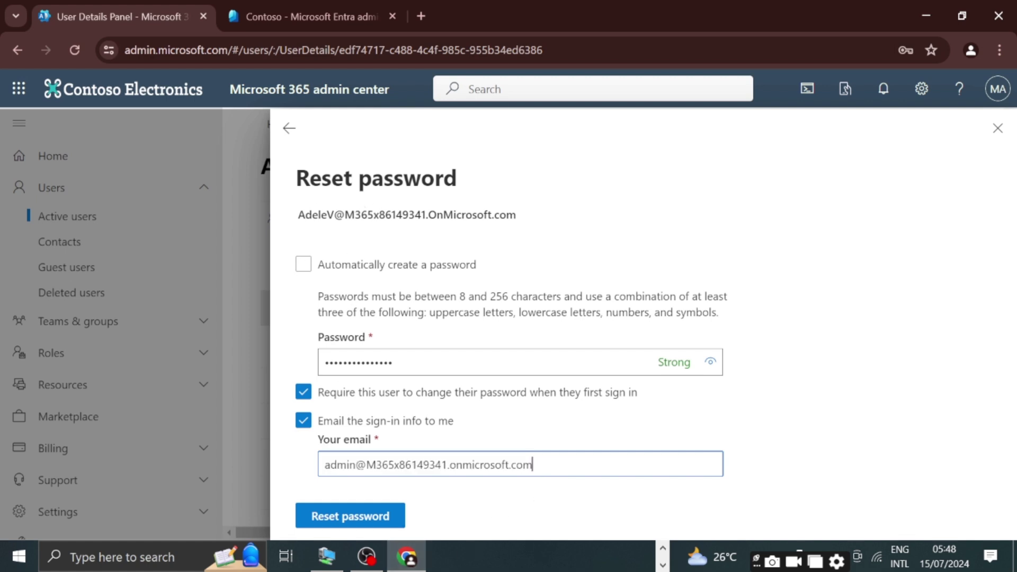
pyautogui.moveTo(534, 465); pyautogui.dragTo(310, 459)
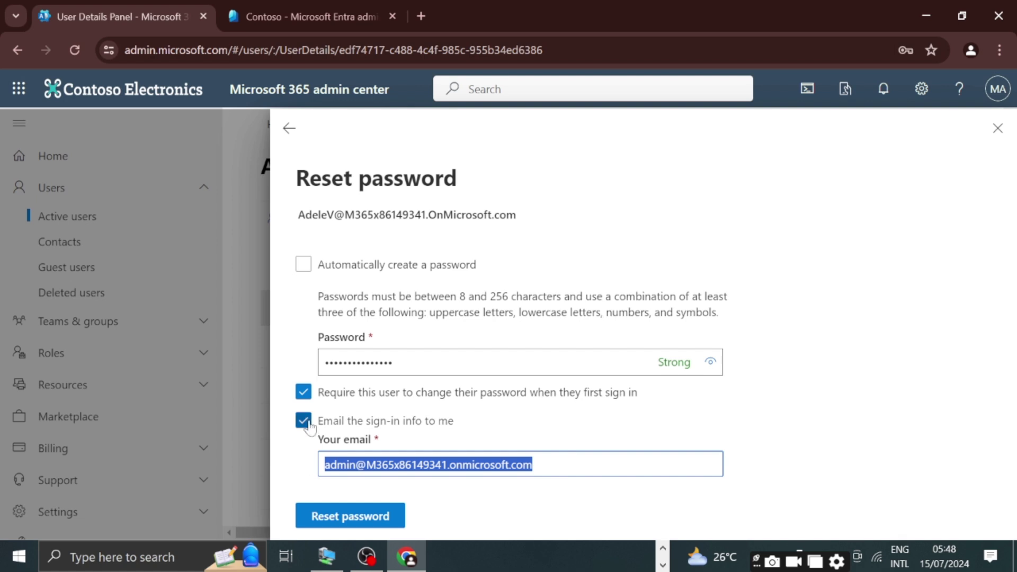
# Turn off emailing the sign-in info in the reset form and display the list of all users in the Entra admin center.
pyautogui.click(304, 421)
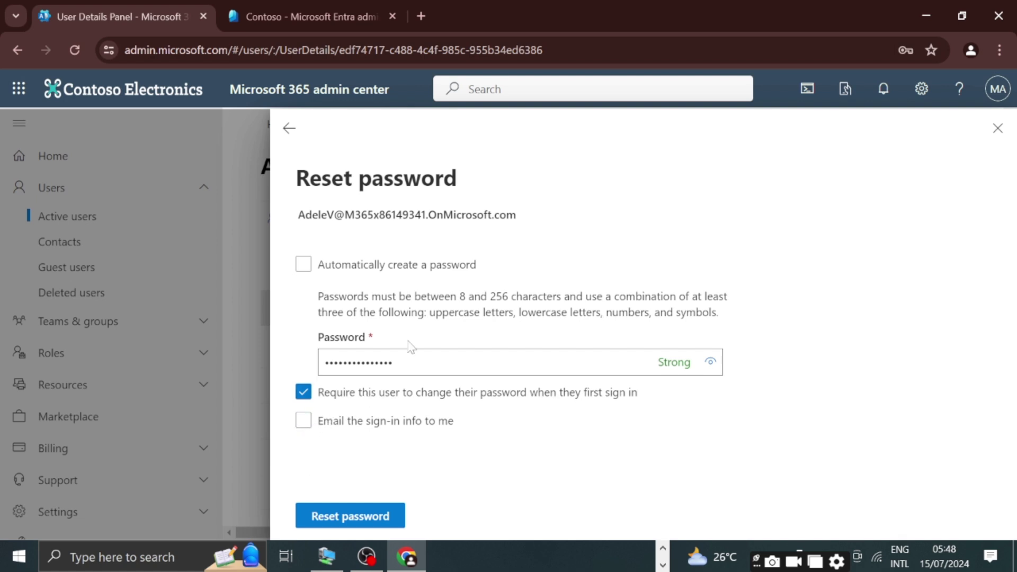
pyautogui.click(309, 7)
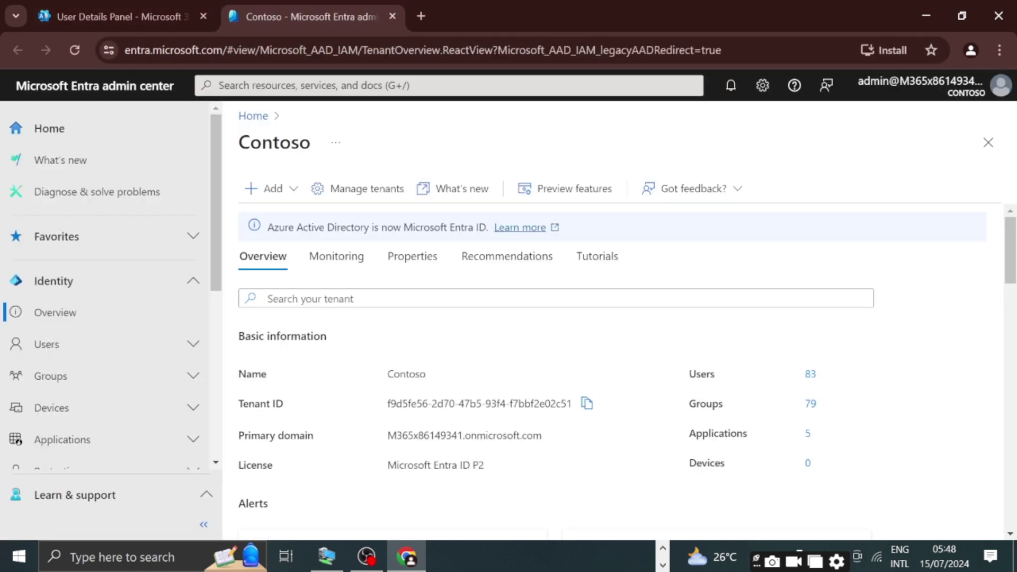
pyautogui.click(84, 347)
pyautogui.click(75, 377)
# Return to the Microsoft 365 admin center, replace the custom password with a new one, and complete the first active user's password reset.
pyautogui.click(133, 3)
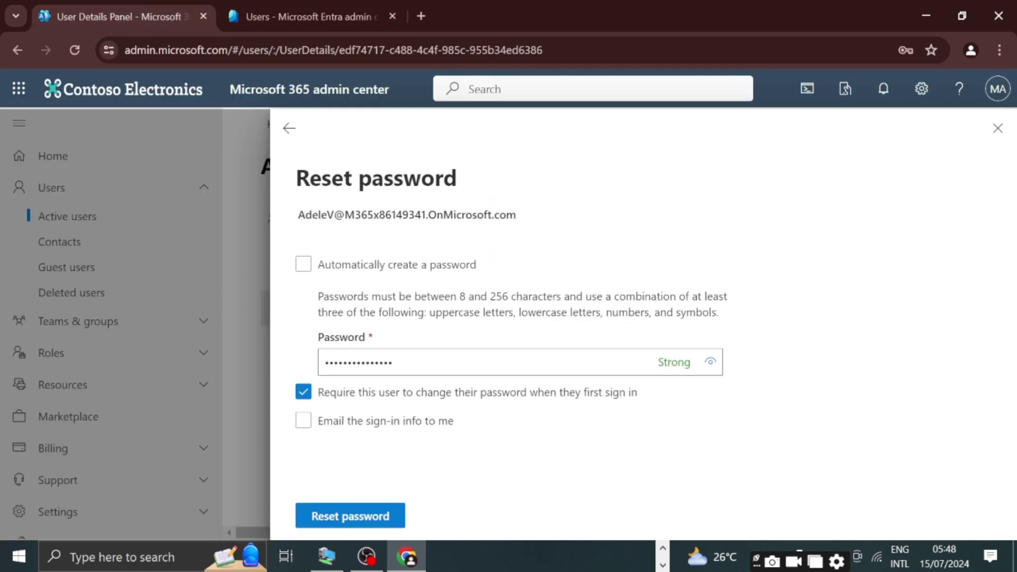
pyautogui.click(303, 264)
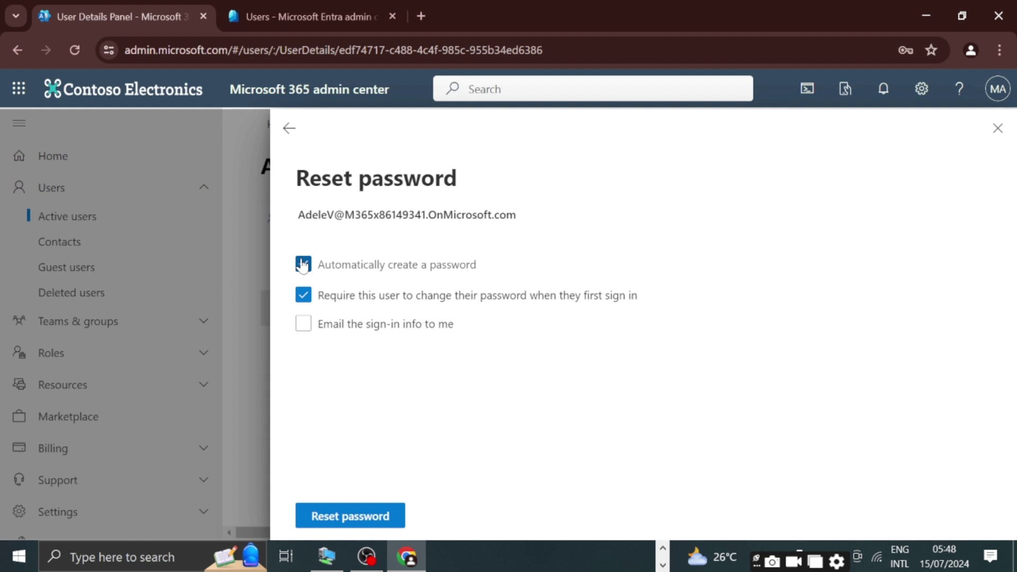
pyautogui.click(303, 264)
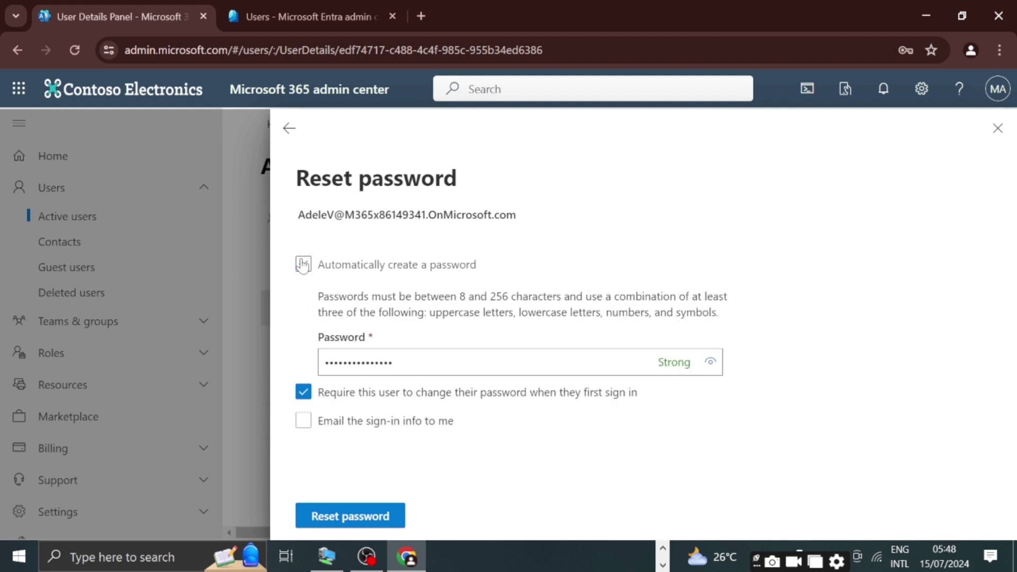
pyautogui.moveTo(393, 363); pyautogui.dragTo(312, 372)
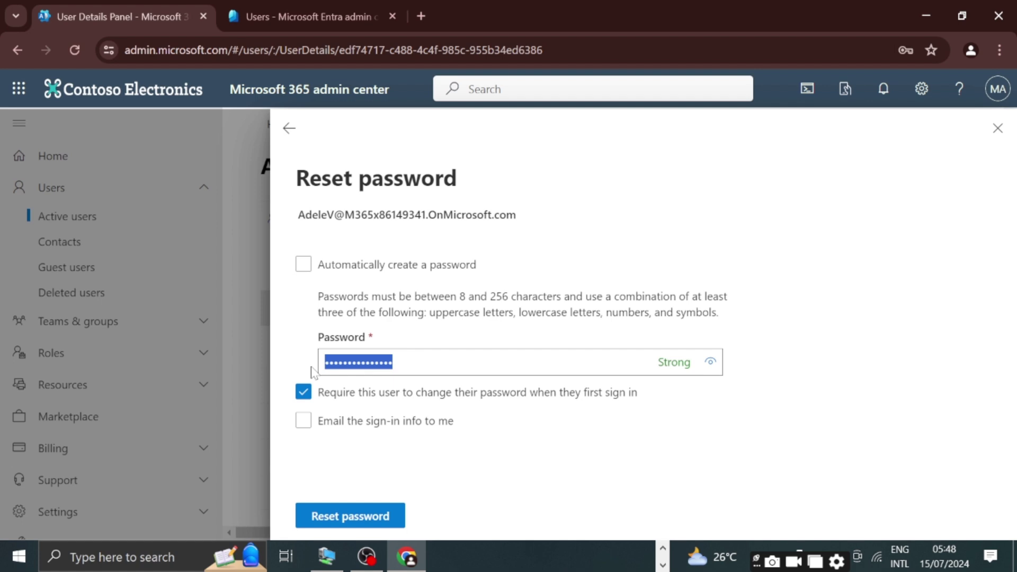
pyautogui.write('••••••')
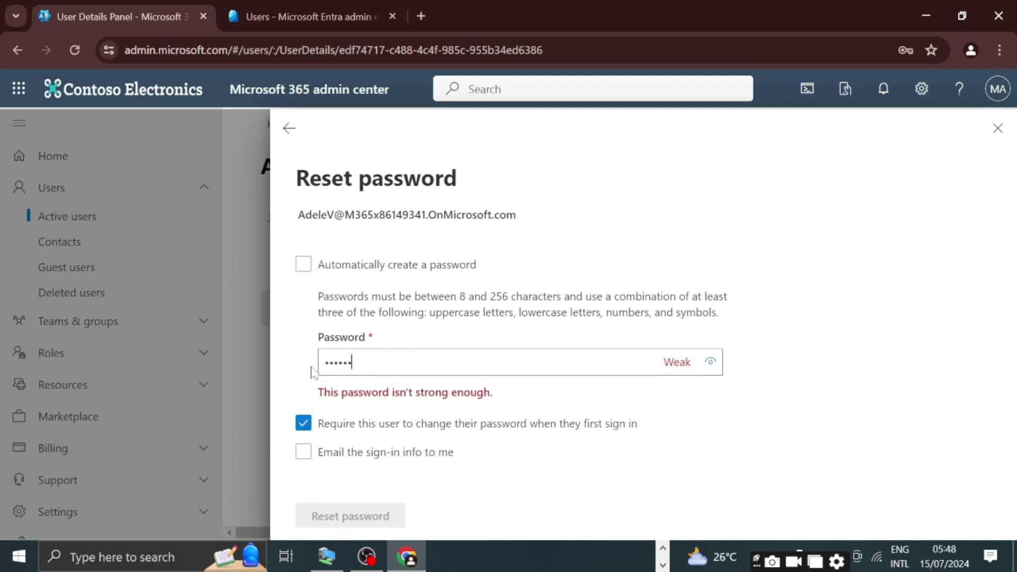
pyautogui.write('•••••')
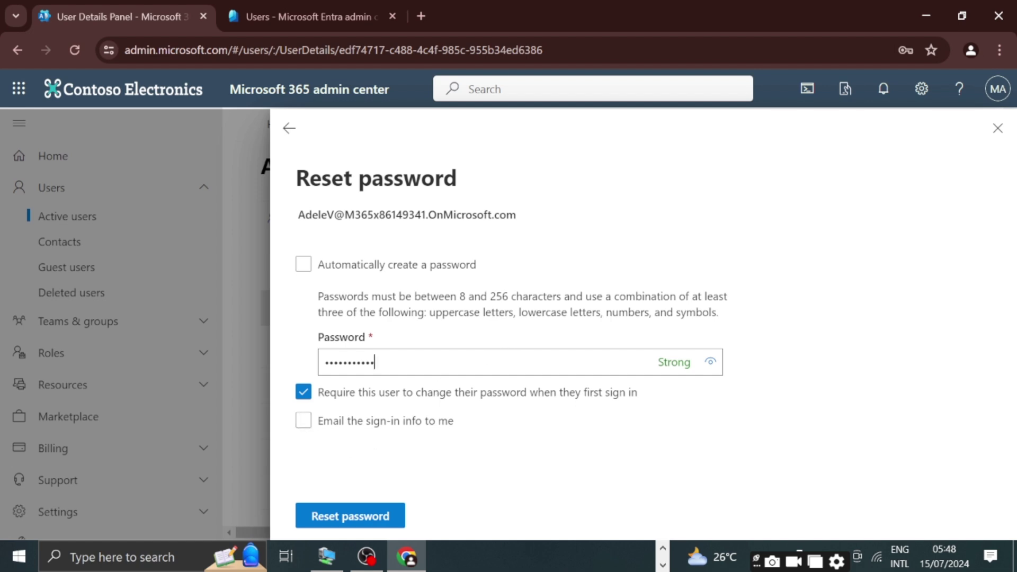
pyautogui.click(347, 517)
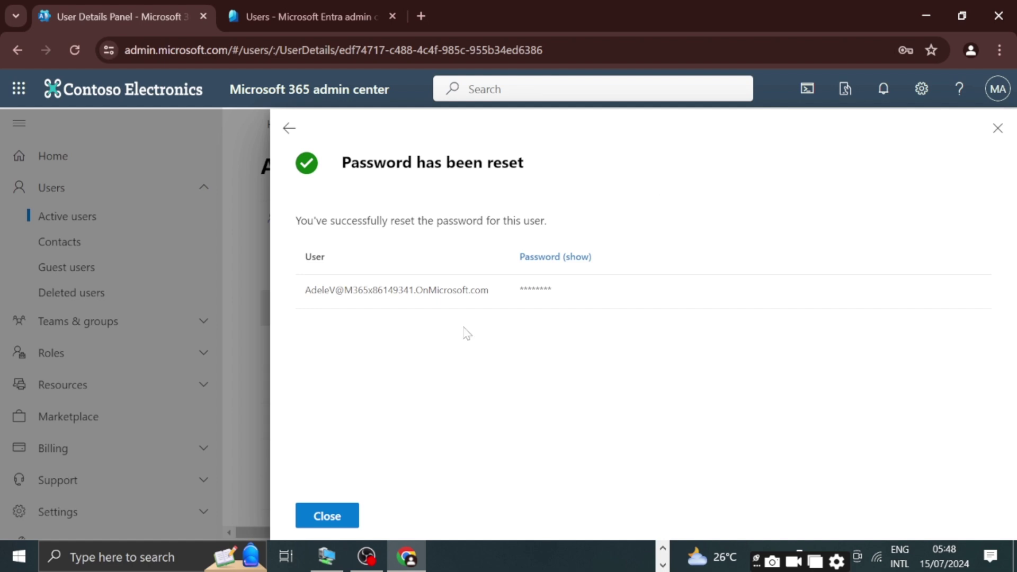
pyautogui.click(332, 515)
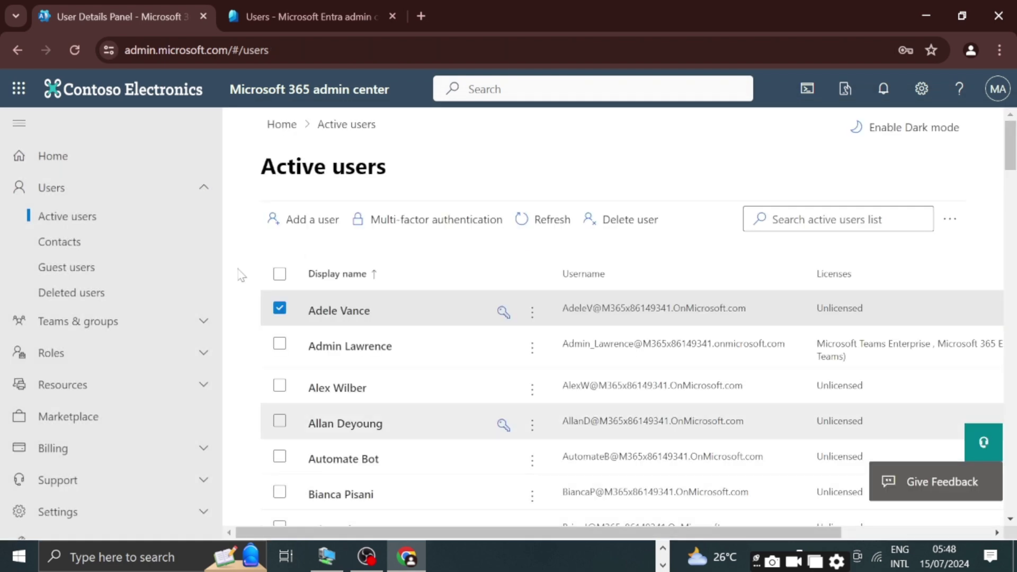
# Open the first user's profile in the Entra admin center and start a password reset.
pyautogui.click(295, 21)
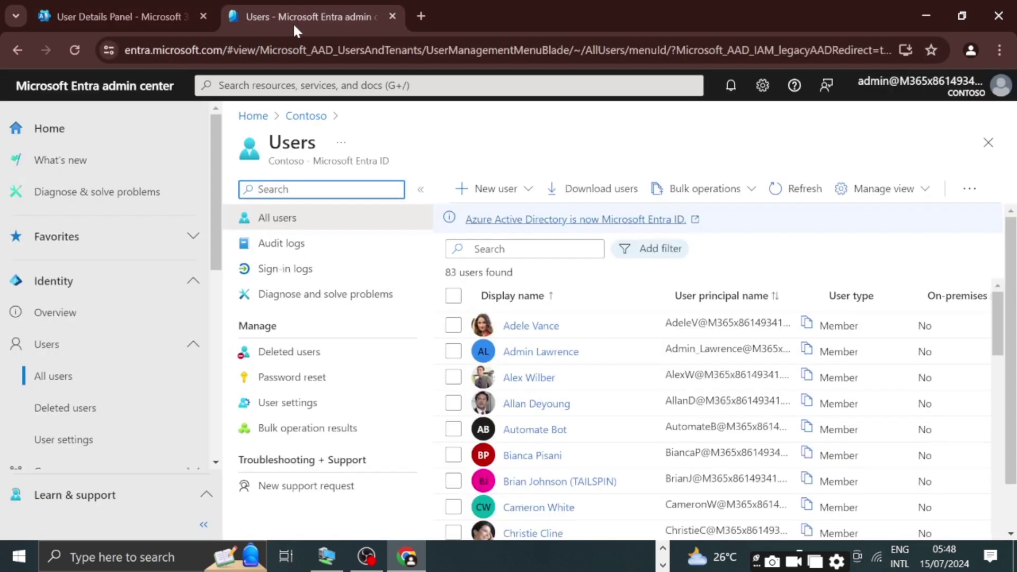
pyautogui.click(551, 329)
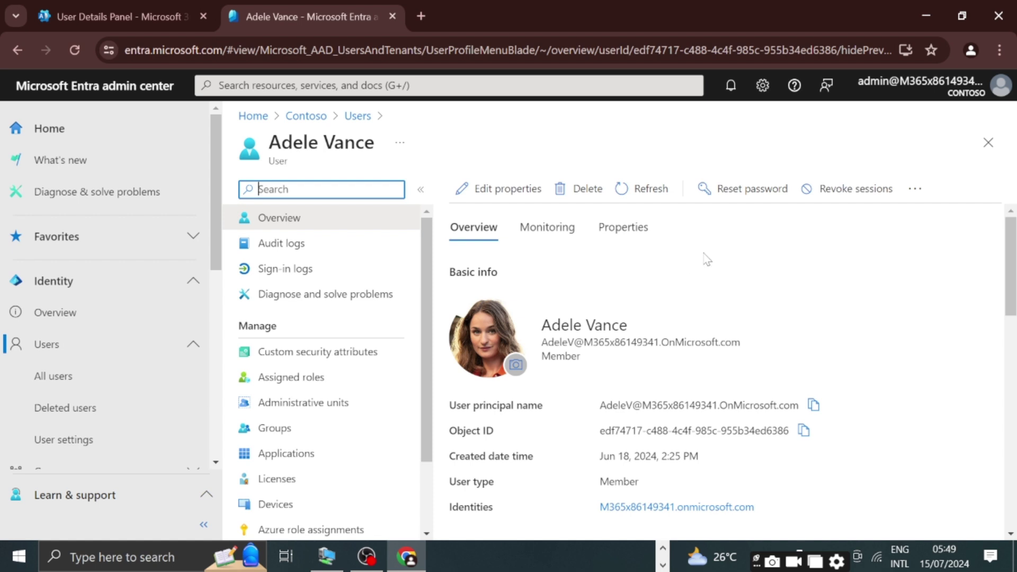
pyautogui.click(743, 197)
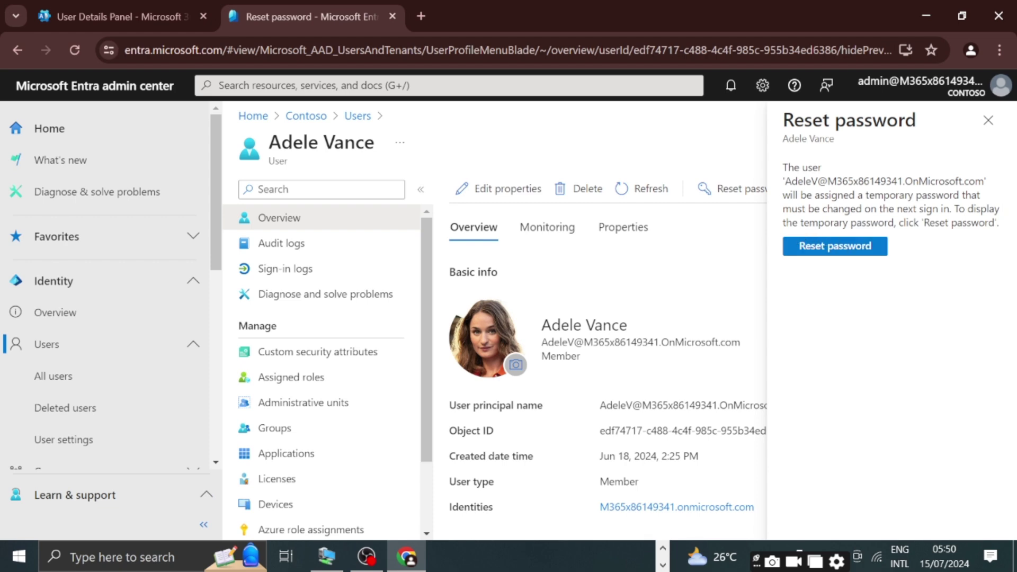
# Return to the Microsoft 365 admin center and open the password reset form for the first active user.
pyautogui.click(132, 16)
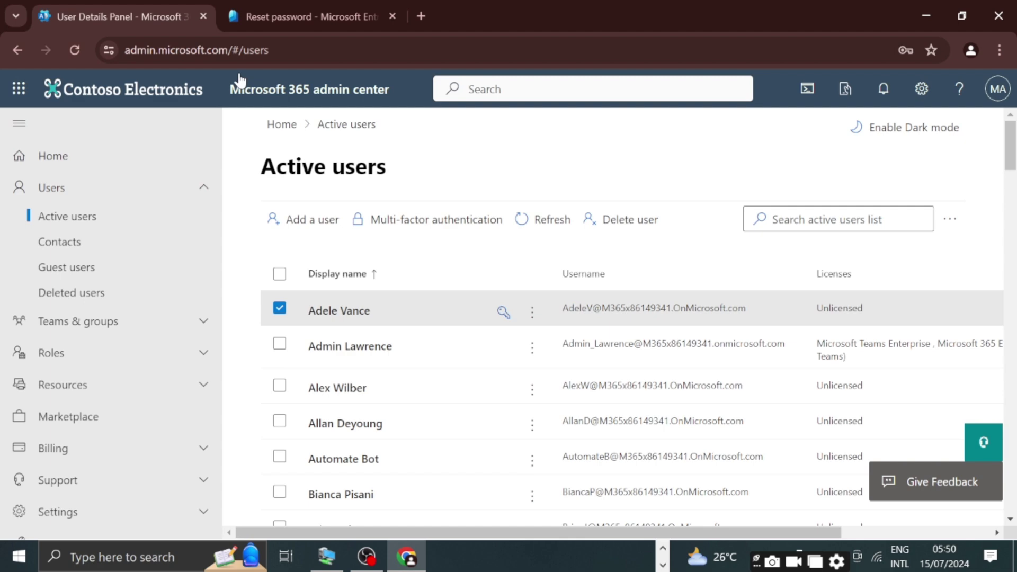
pyautogui.click(340, 314)
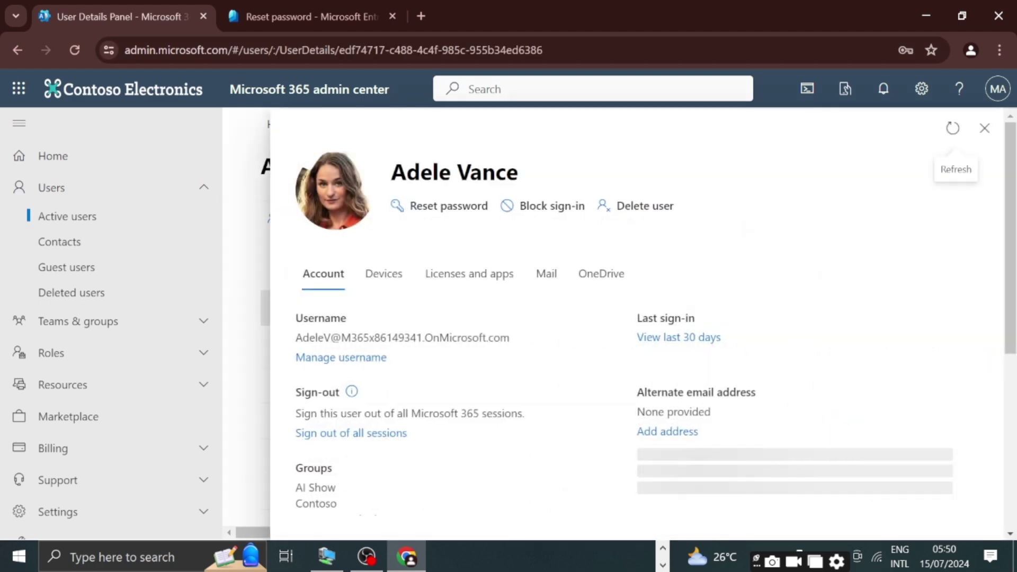
pyautogui.click(441, 208)
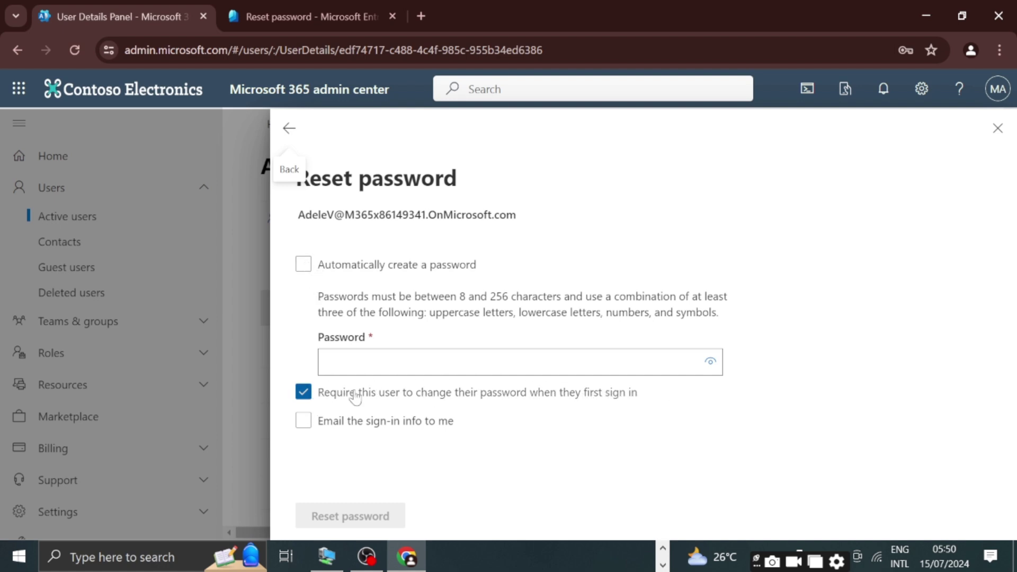
pyautogui.click(306, 393)
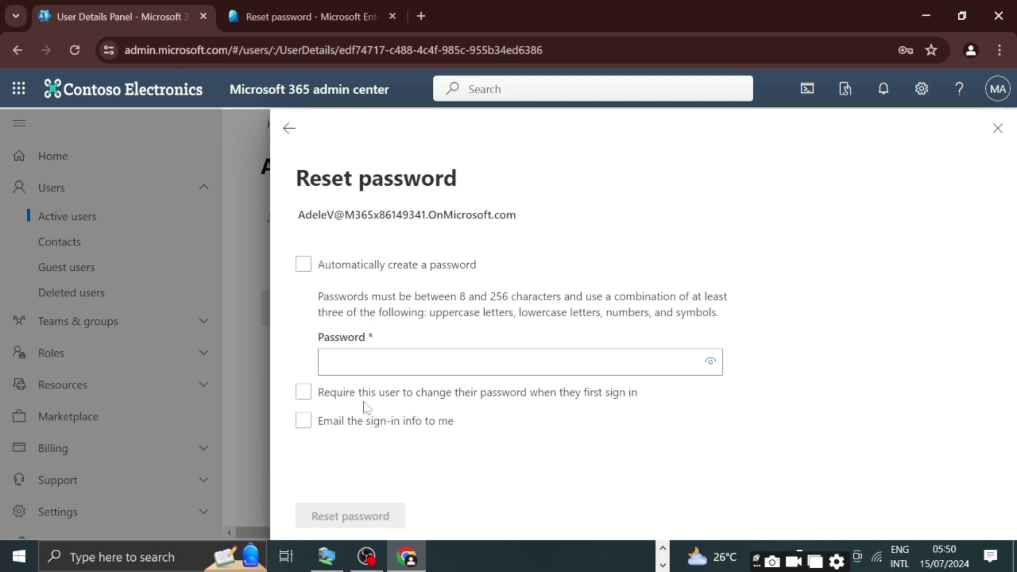
pyautogui.click(452, 363)
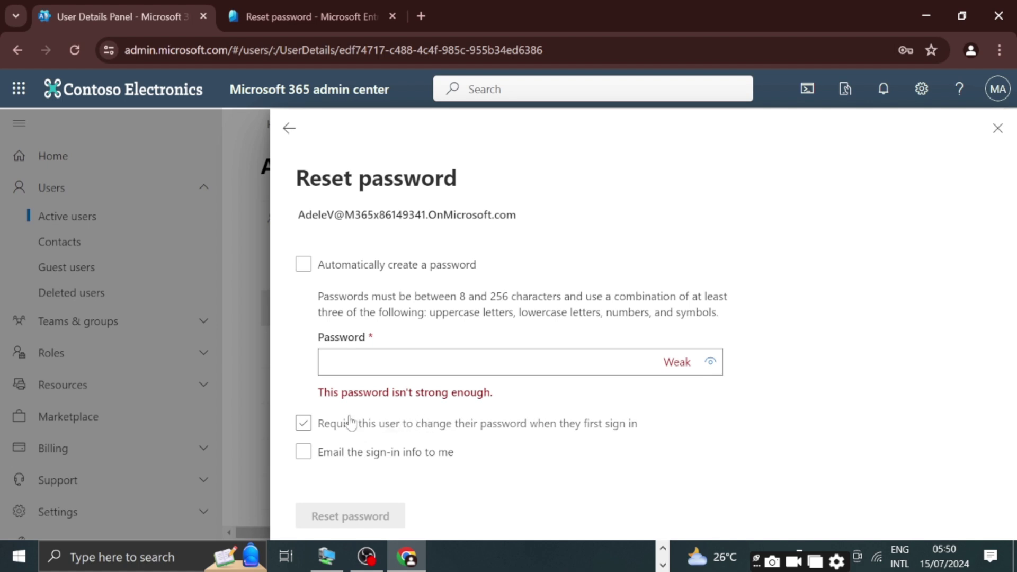
pyautogui.click(315, 9)
pyautogui.click(128, 14)
pyautogui.click(303, 423)
# Reset the first active user's password with an automatically created password and a required change at first sign-in.
pyautogui.click(309, 264)
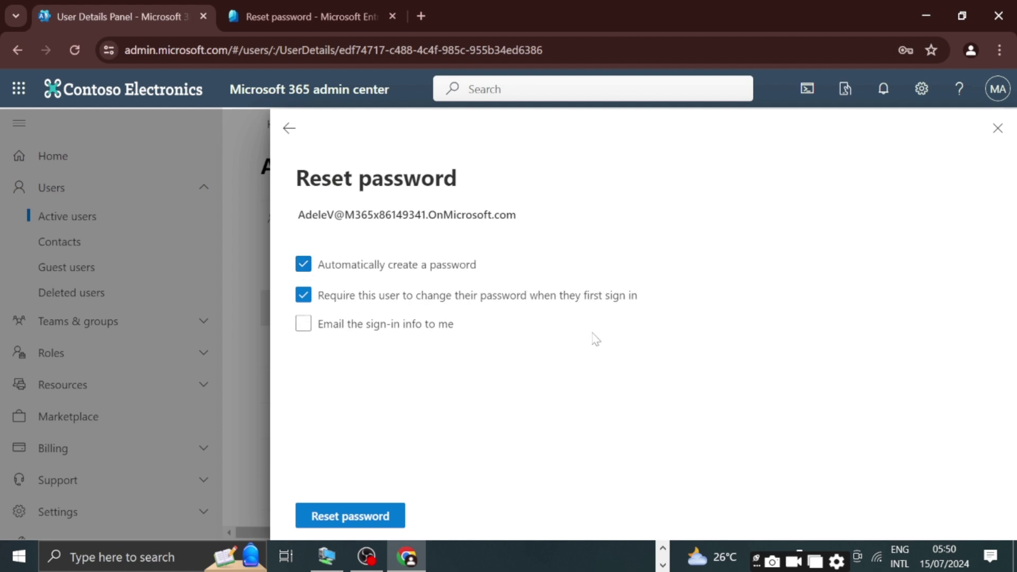
pyautogui.click(356, 524)
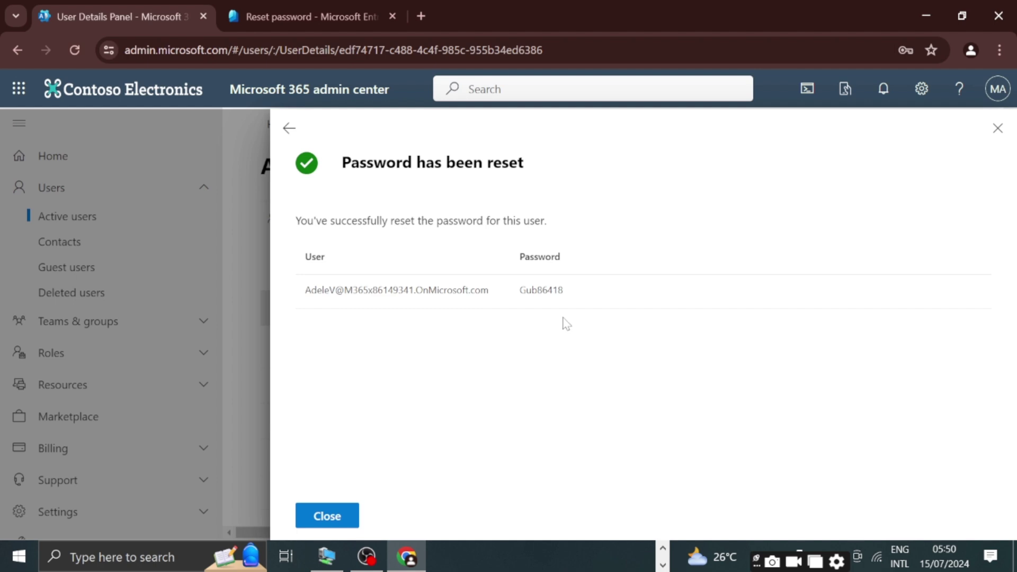
pyautogui.click(328, 515)
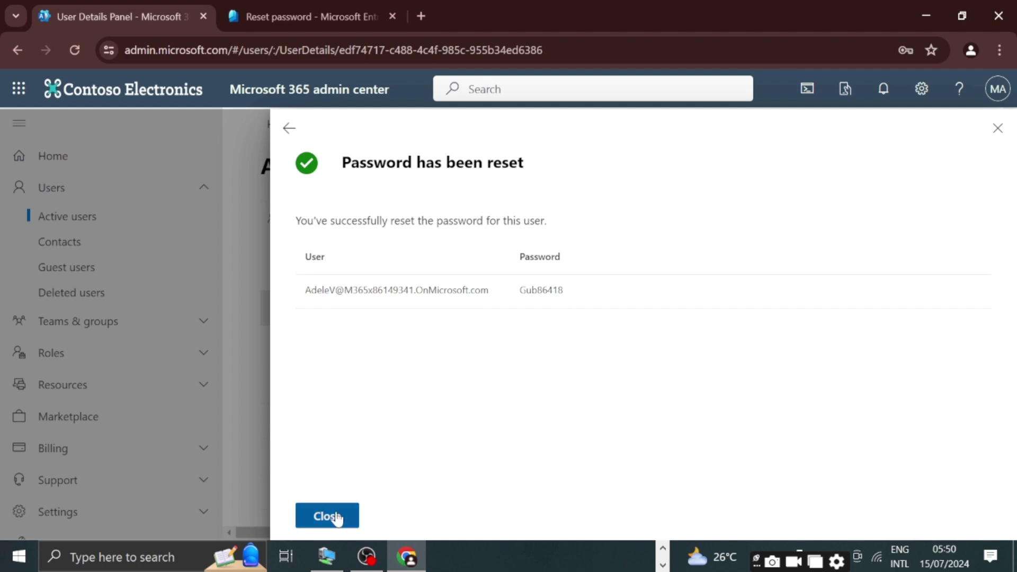
# Complete the user's password reset in the Entra admin center and highlight the generated temporary password.
pyautogui.click(281, 7)
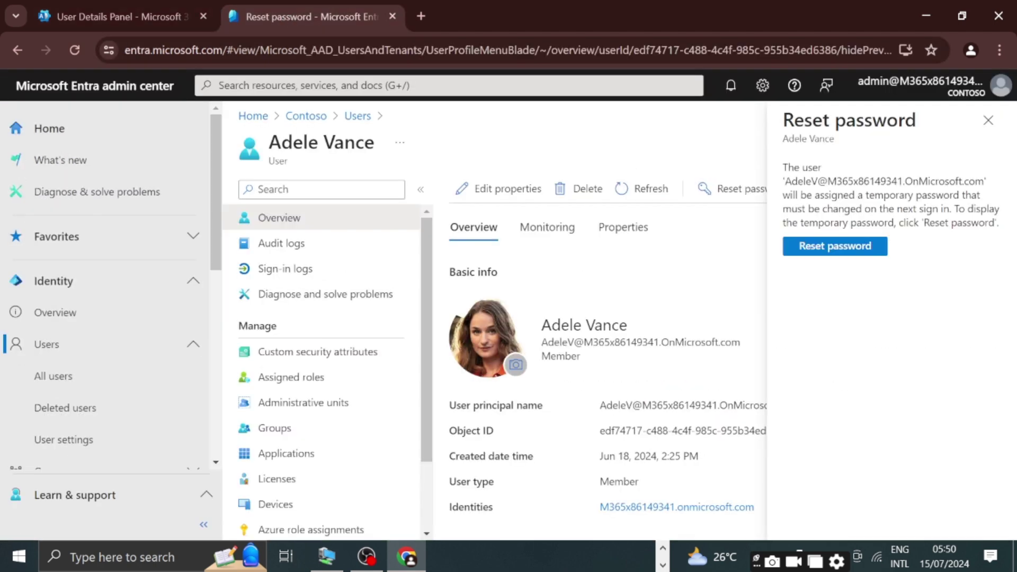
pyautogui.click(833, 252)
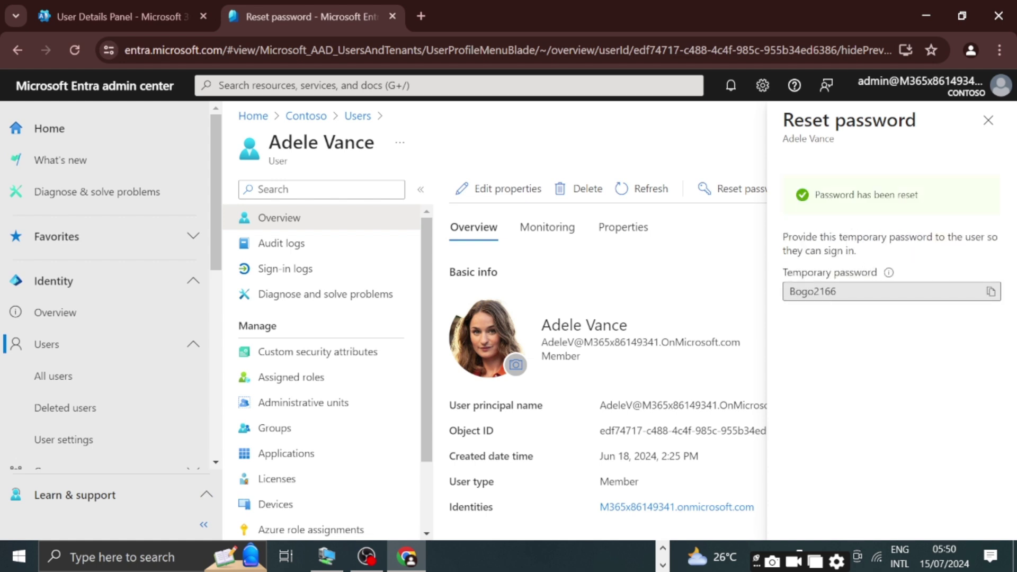
pyautogui.moveTo(842, 291); pyautogui.dragTo(759, 293)
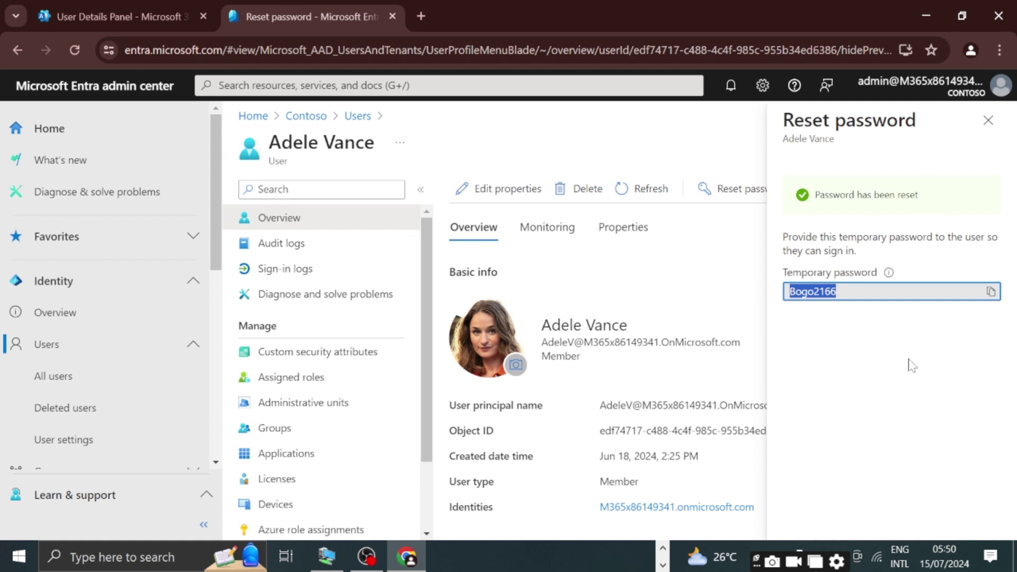
pyautogui.click(914, 382)
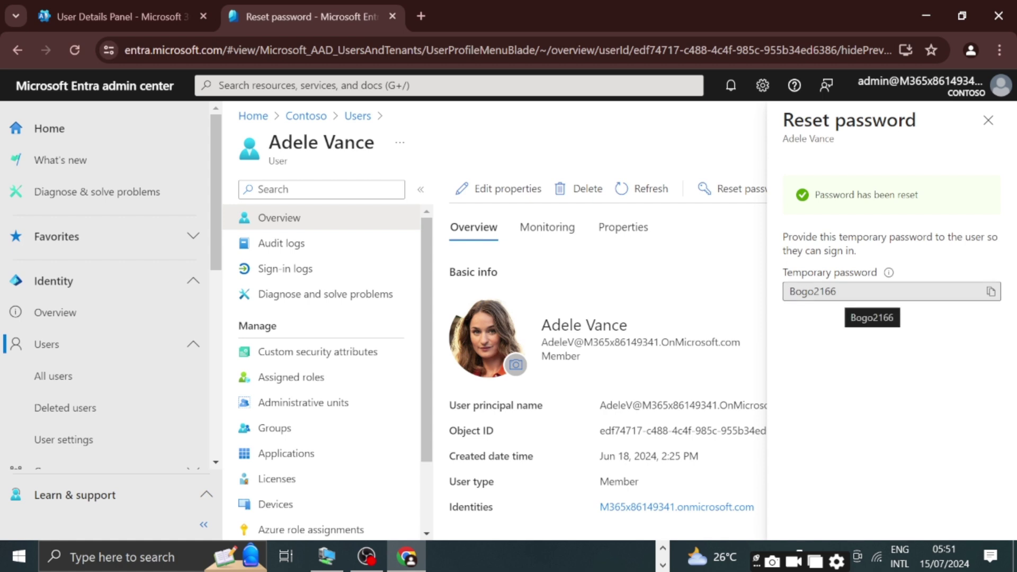
# Reopen the first active user's reset form in the Microsoft 365 admin center and disable automatic password creation and the required first sign-in change.
pyautogui.click(144, 18)
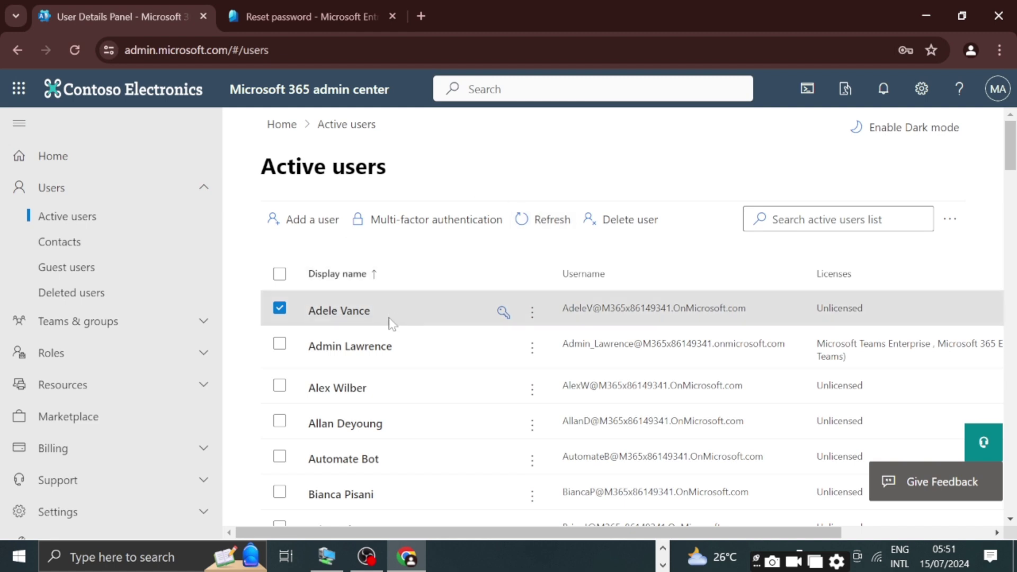
pyautogui.click(351, 316)
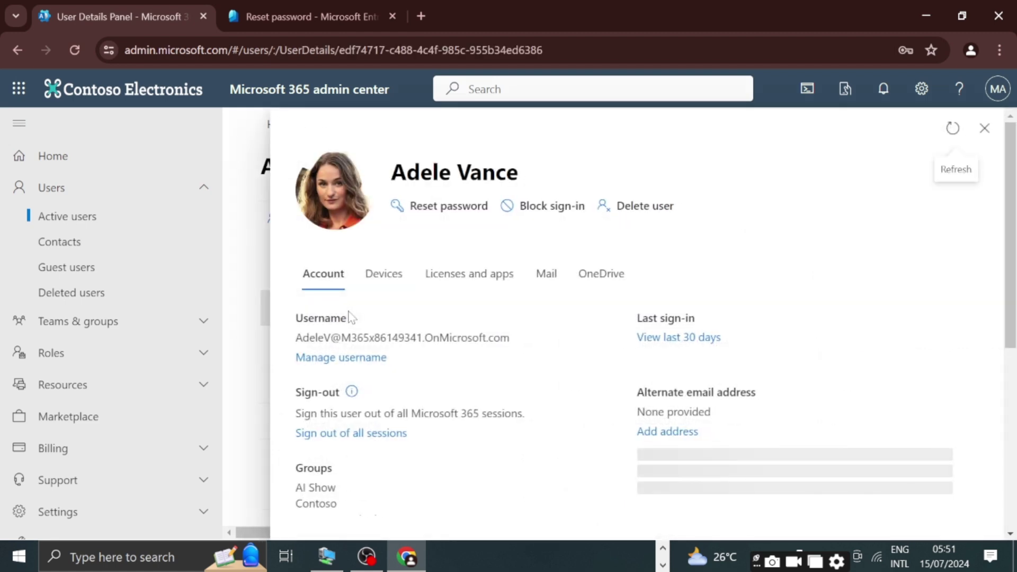
pyautogui.click(463, 208)
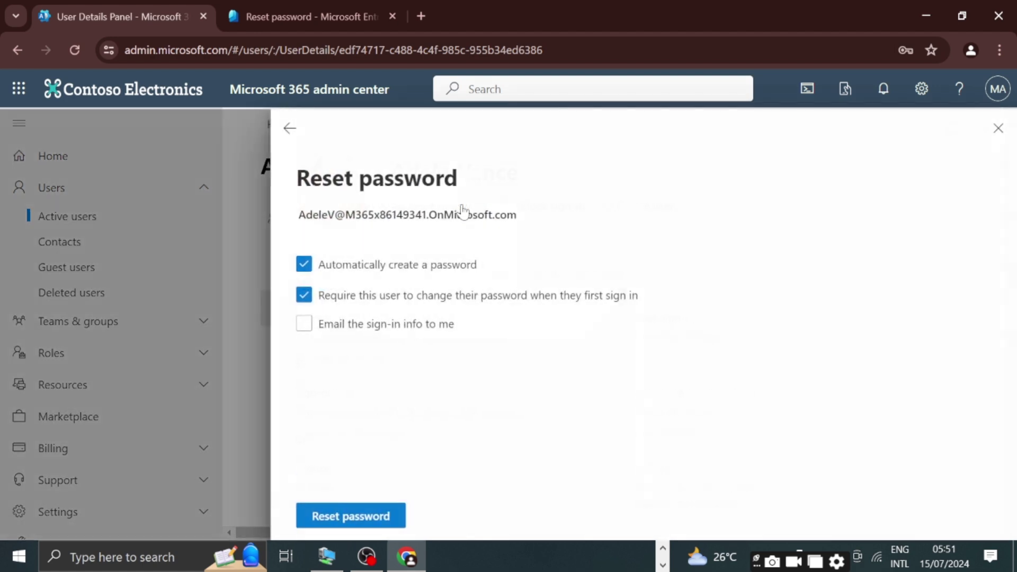
pyautogui.click(304, 265)
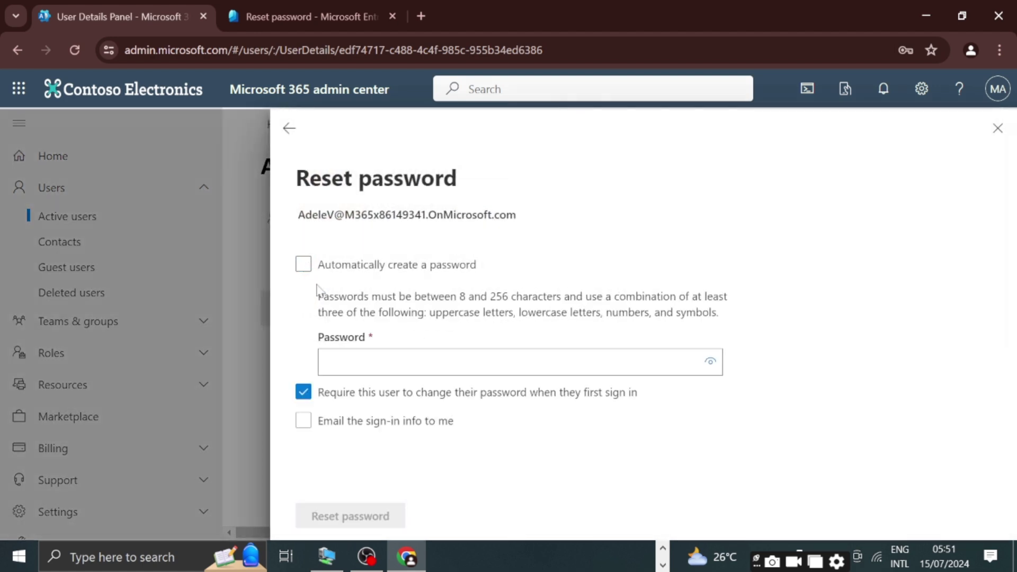
pyautogui.click(304, 393)
# Enter a custom account password, complete the password reset, and return to the active users list.
pyautogui.click(325, 362)
pyautogui.write('••••')
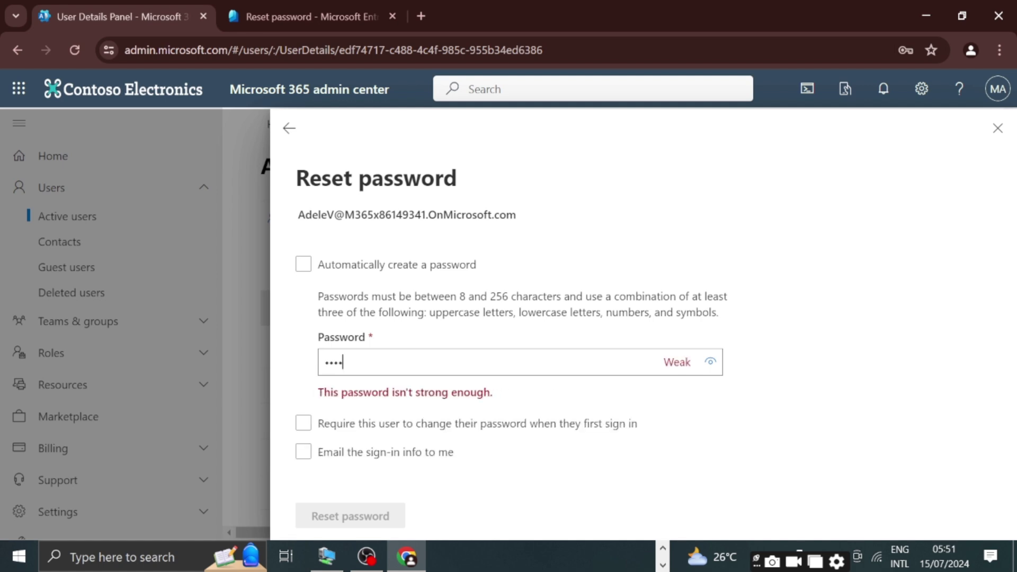
pyautogui.write('••••••••••••••')
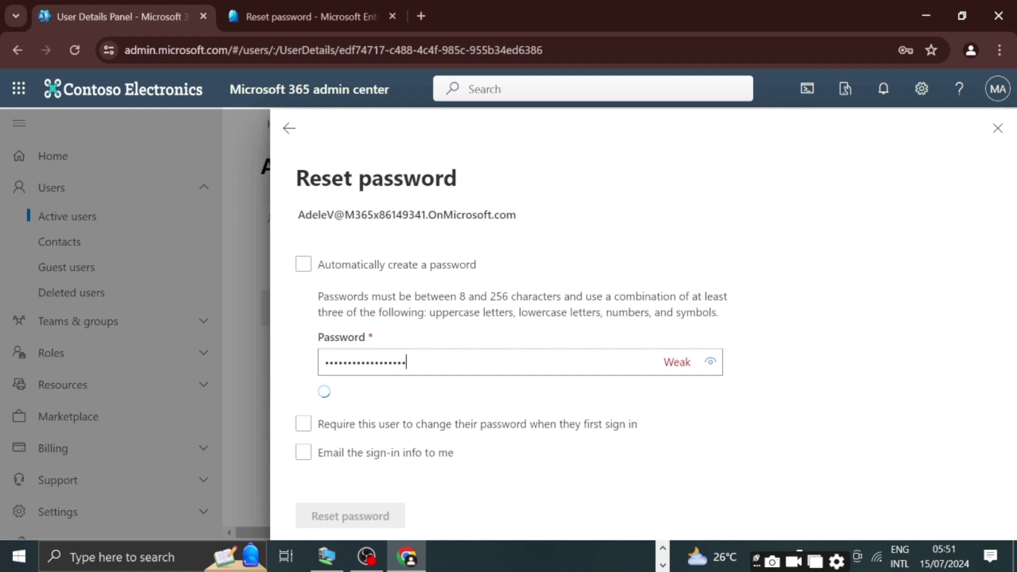
pyautogui.click(403, 399)
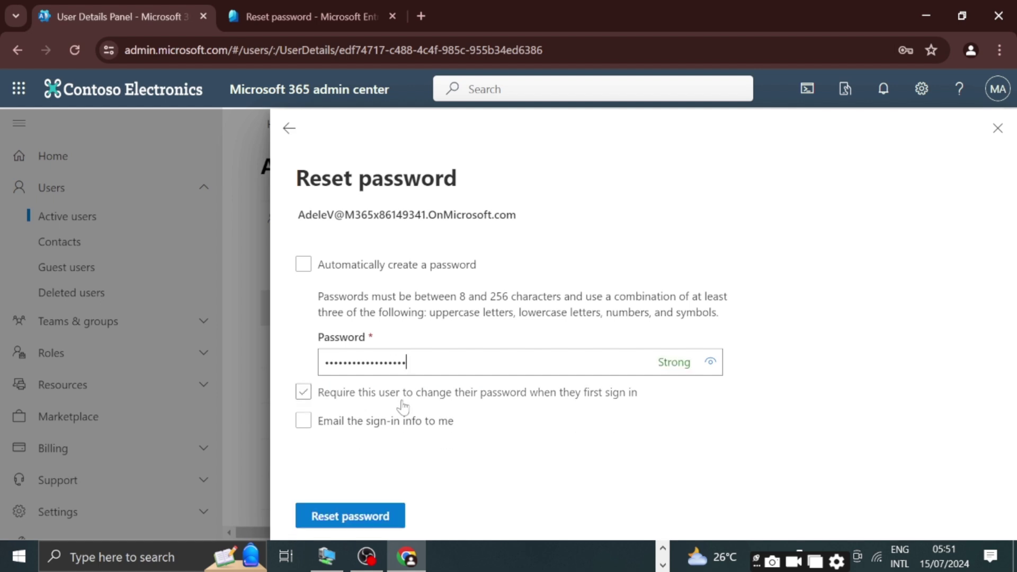
pyautogui.click(401, 403)
pyautogui.click(342, 516)
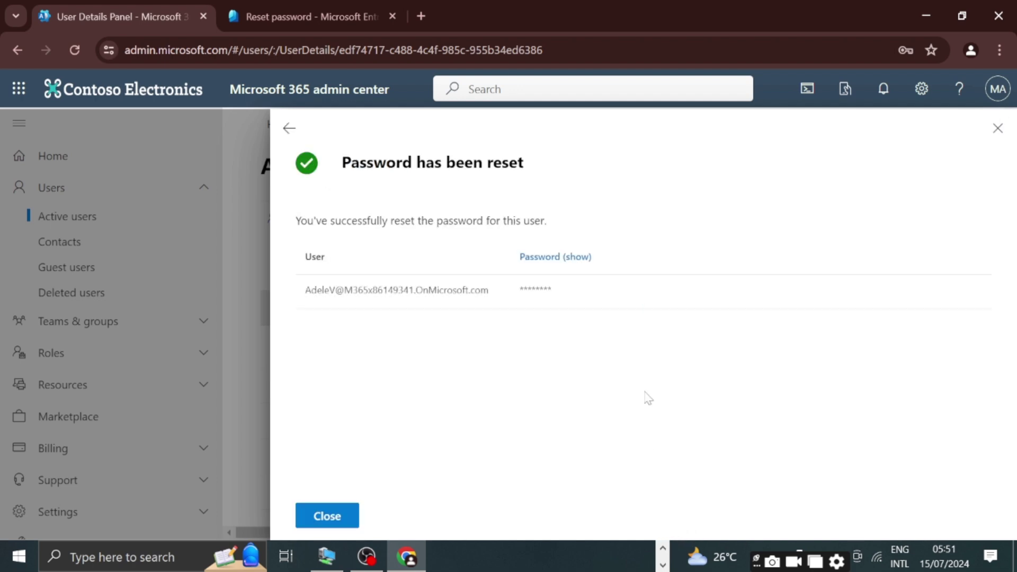
pyautogui.click(998, 129)
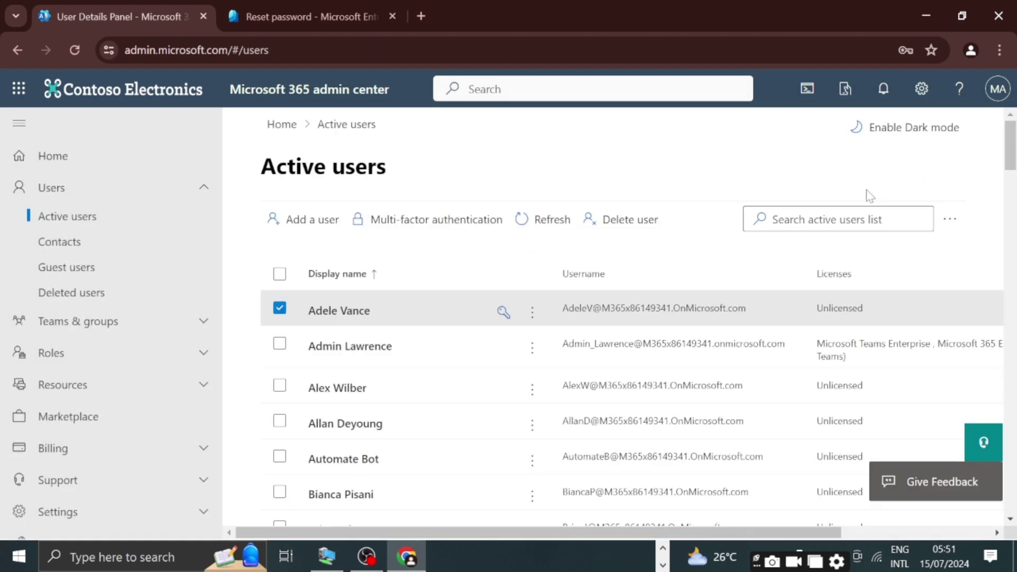